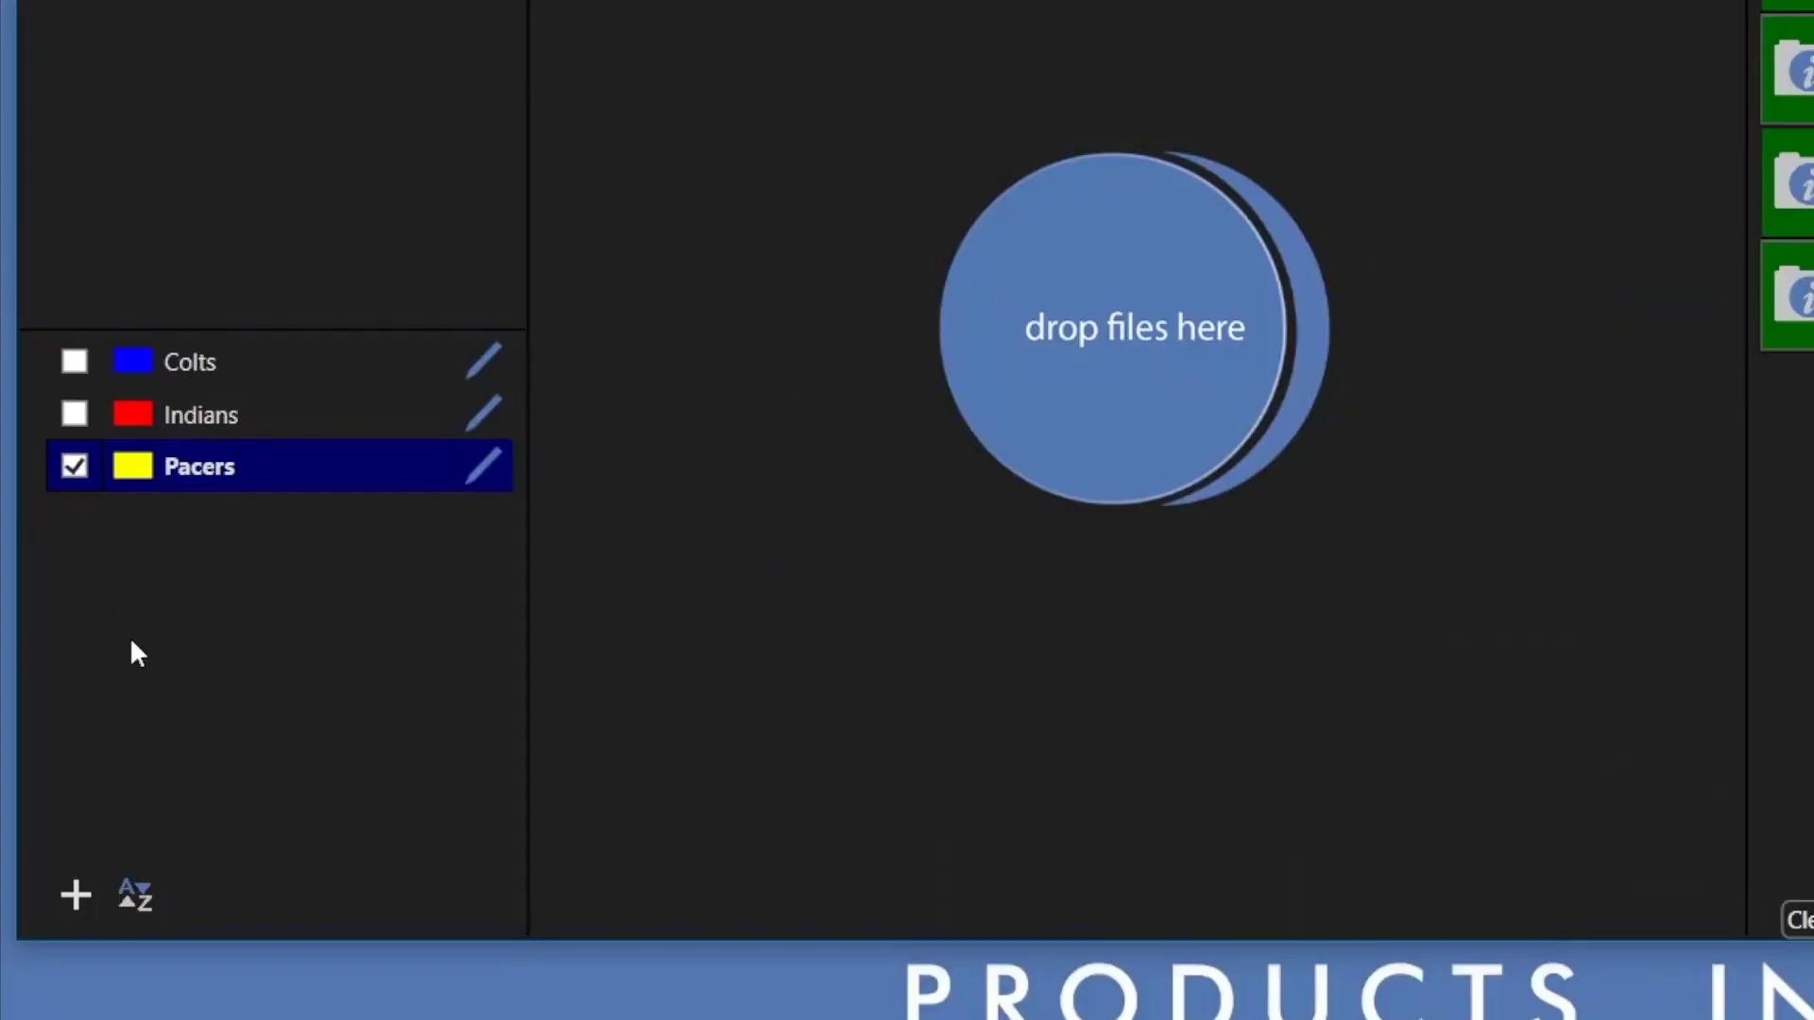
Add a new purple preset named 'My Preset' with offload folders named by Today's Date.
{"action": "right_click", "coordinate": [131, 643]}
{"action": "left_click", "coordinate": [184, 661]}
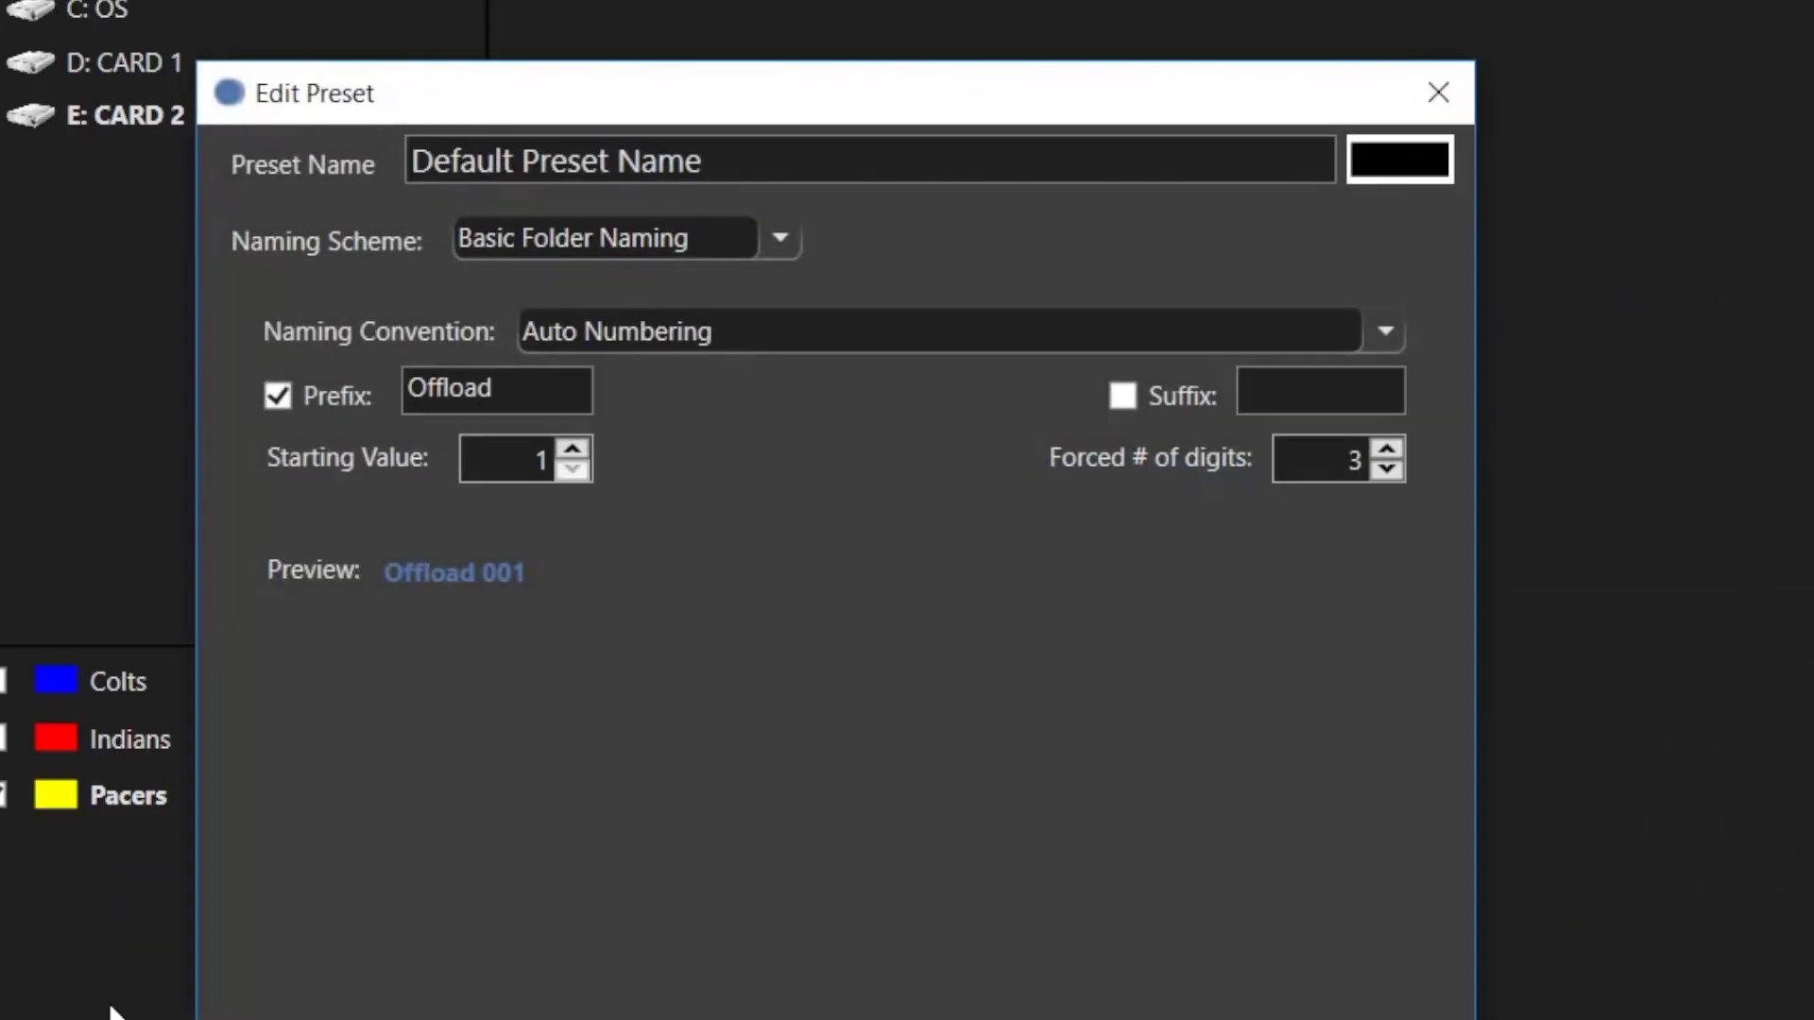
{"action": "left_click_drag", "start_coordinate": [709, 161], "coordinate": [397, 155]}
{"action": "type", "text": "M"}
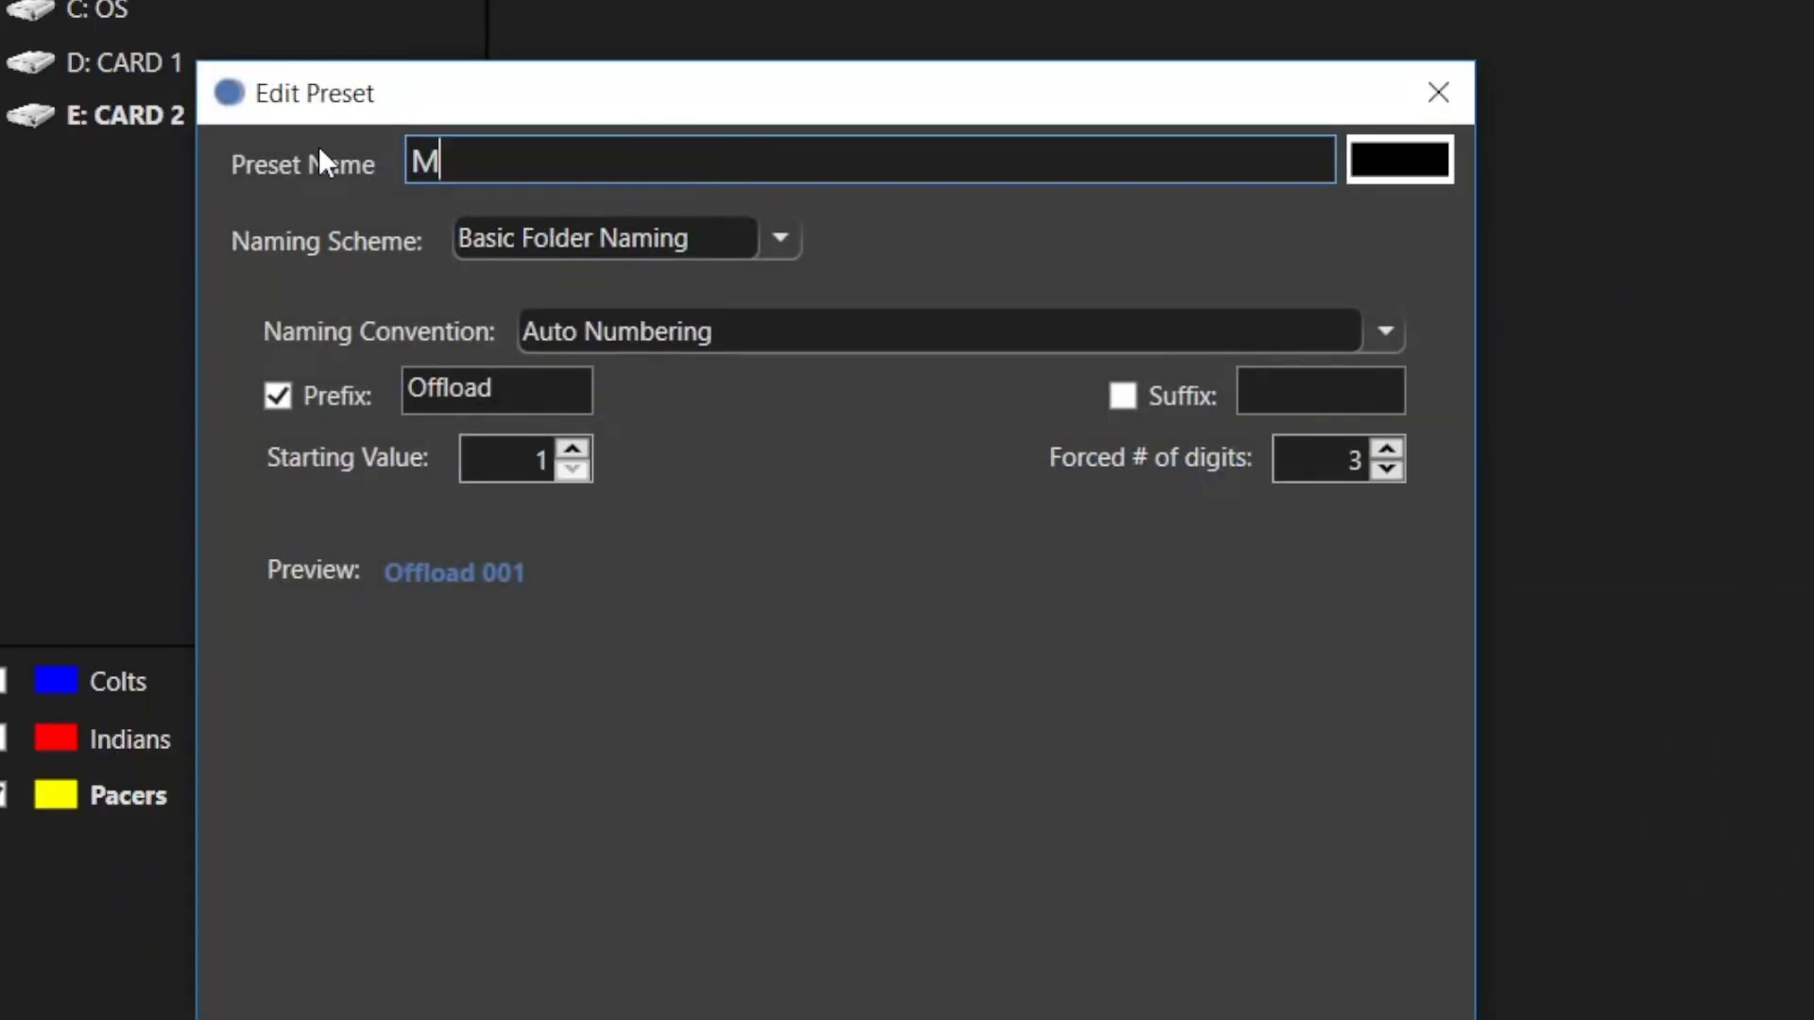
{"action": "type", "text": "y Preset"}
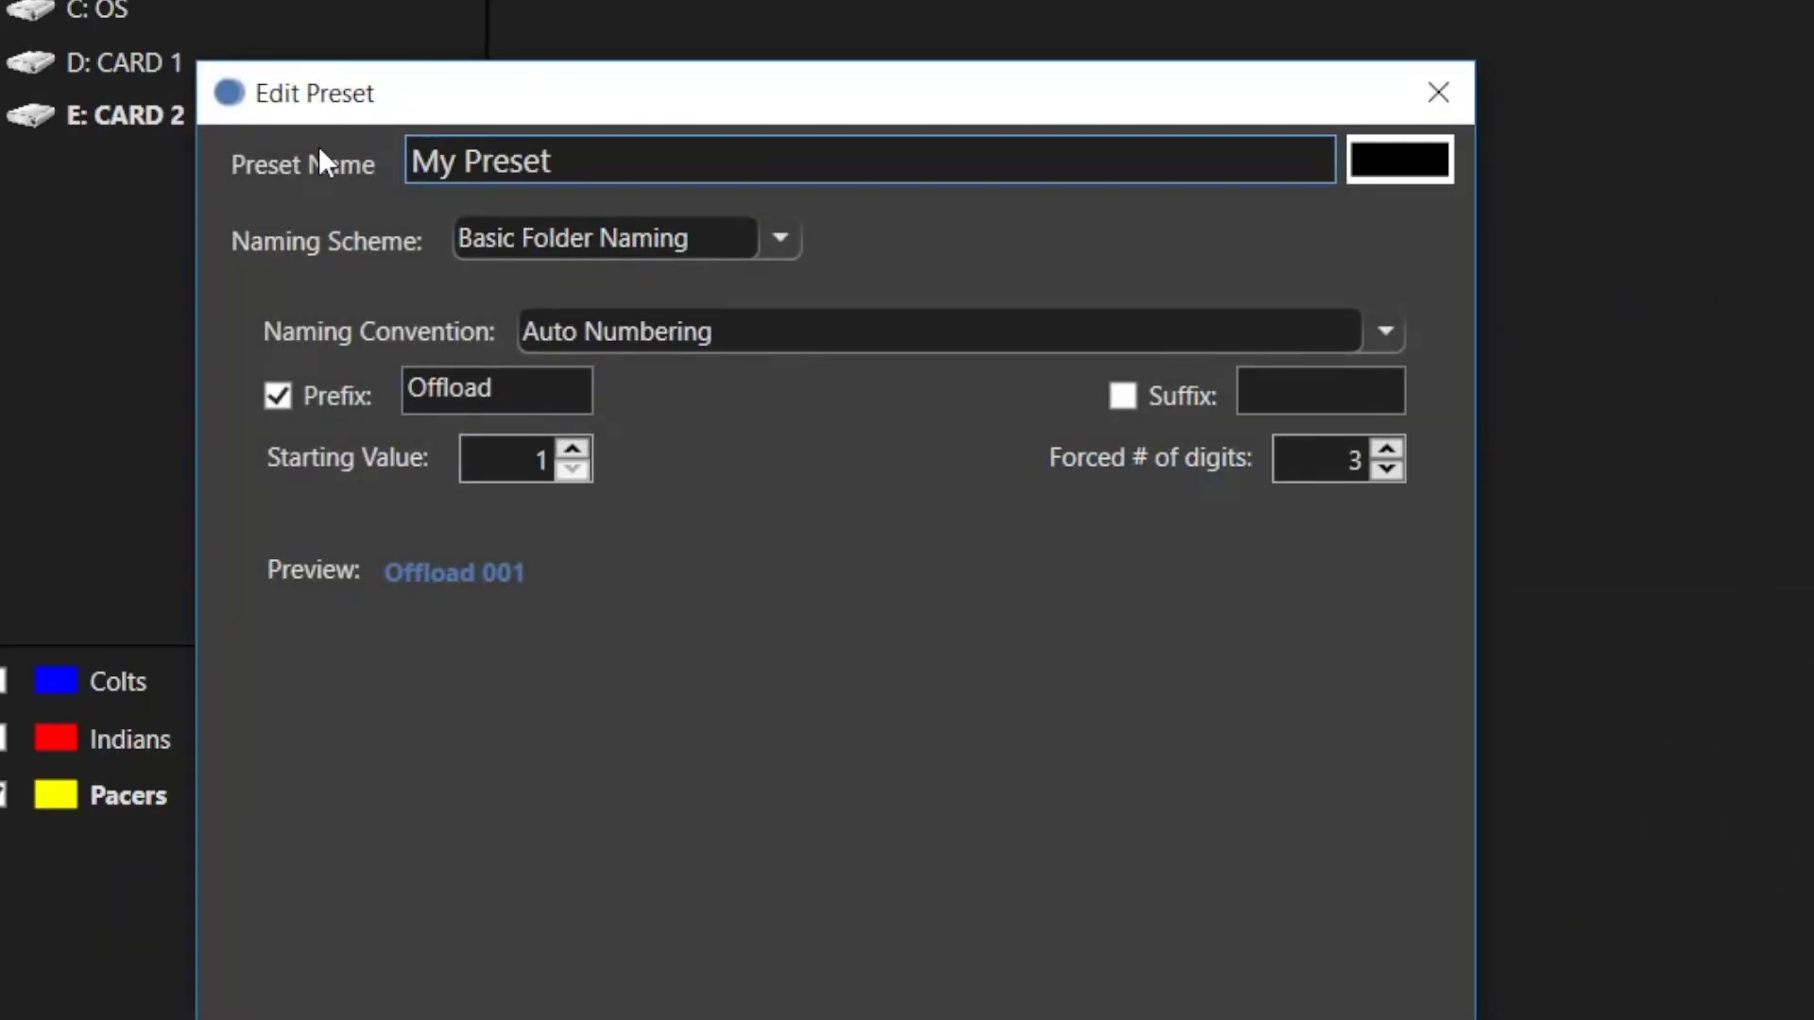
{"action": "left_click", "coordinate": [1398, 159]}
{"action": "left_click", "coordinate": [1771, 272]}
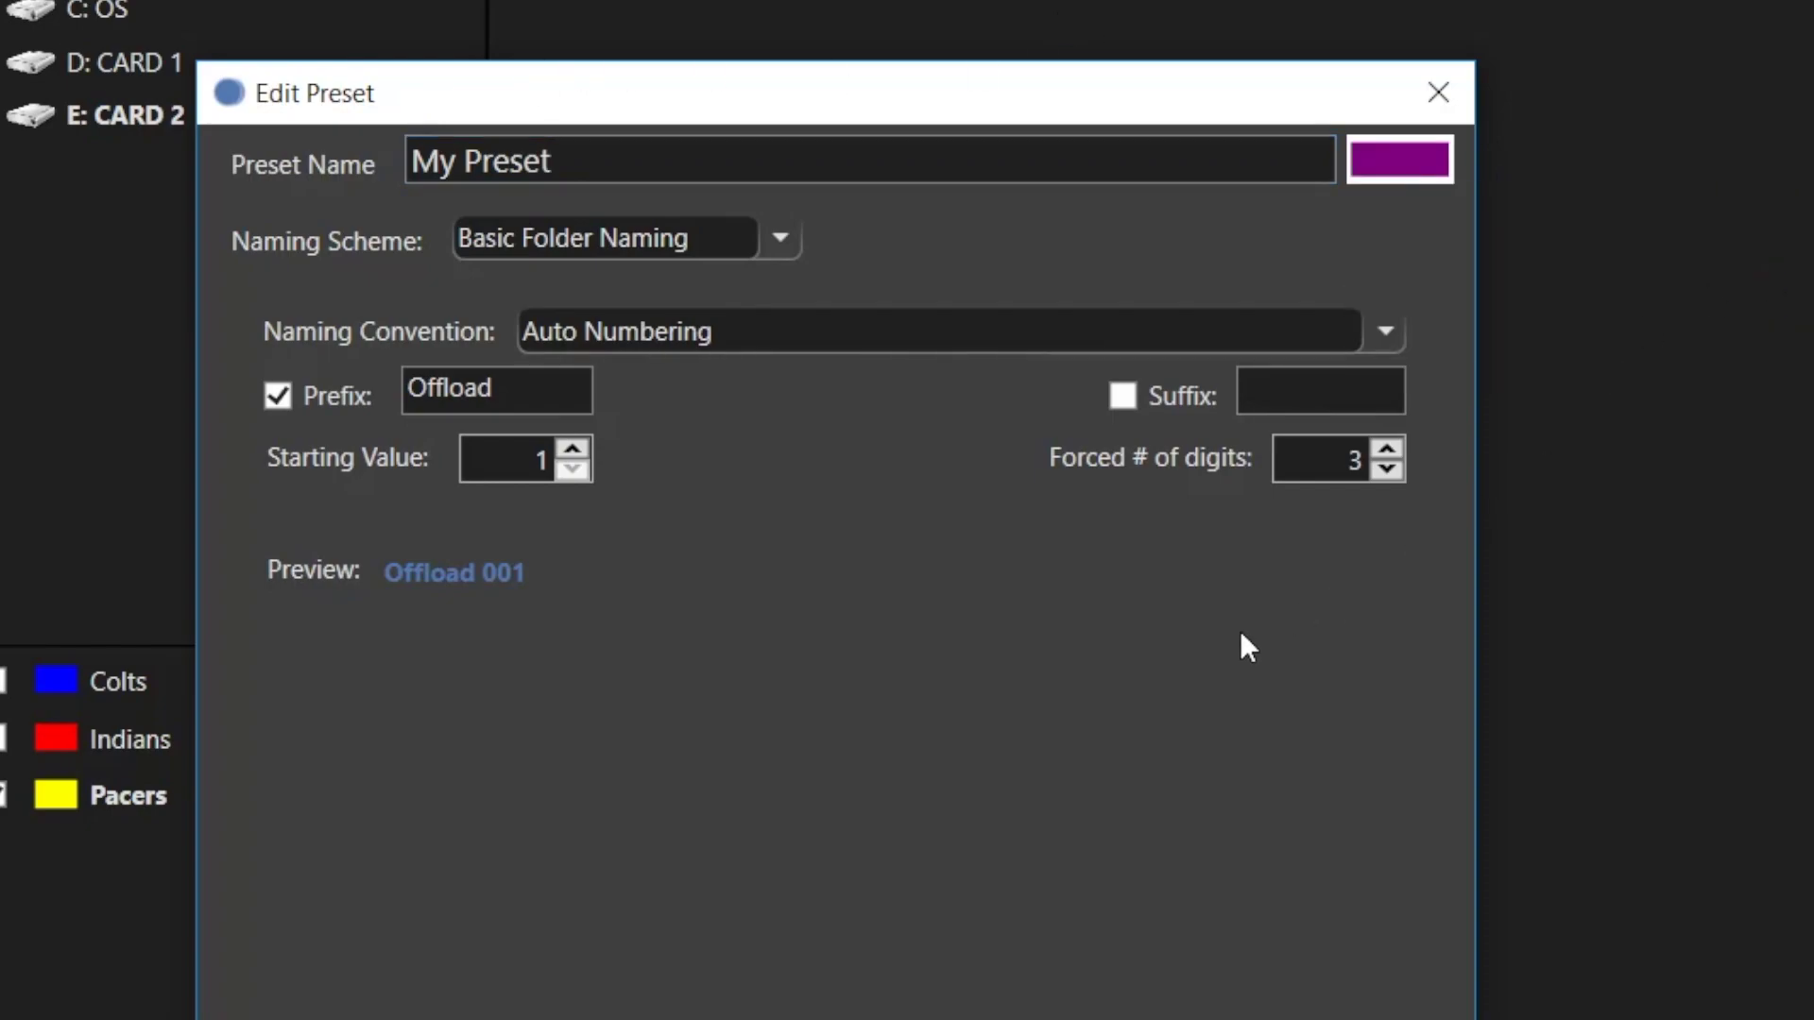
{"action": "left_click", "coordinate": [763, 335]}
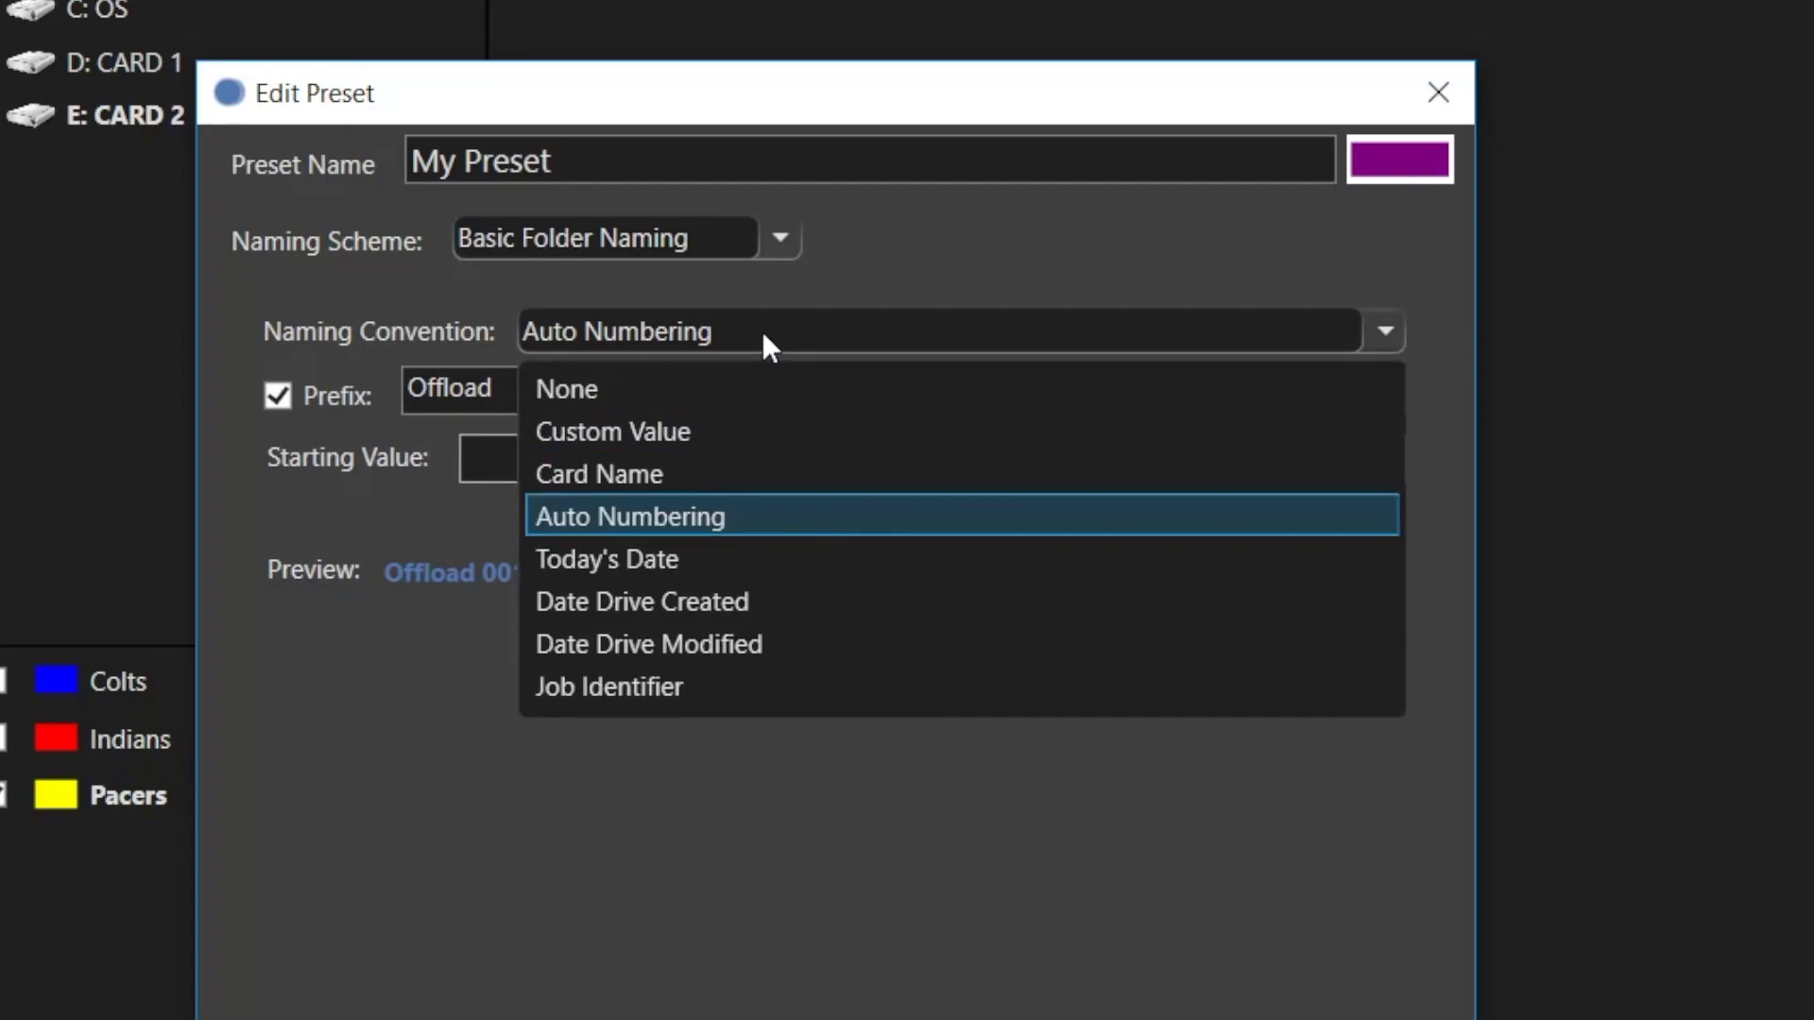
{"action": "left_click", "coordinate": [703, 560]}
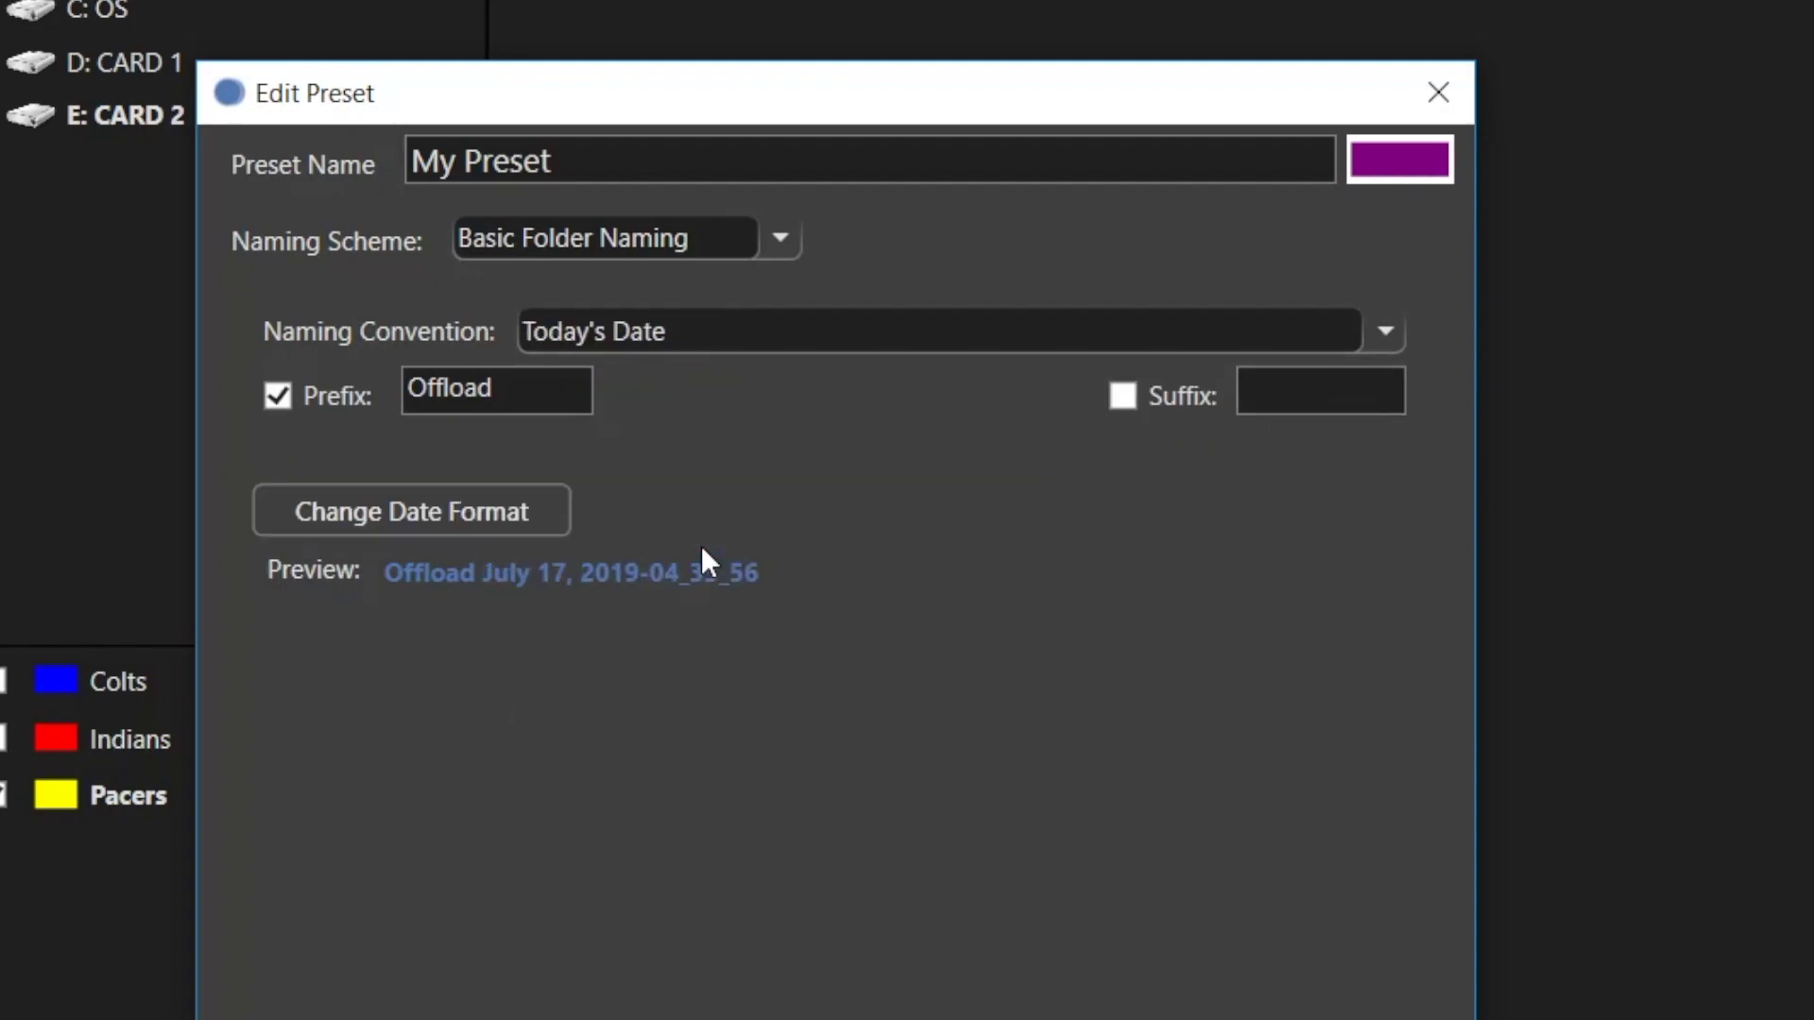
Switch the naming scheme to Advanced Folder Naming with Today's Date as the first part.
{"action": "left_click", "coordinate": [690, 239]}
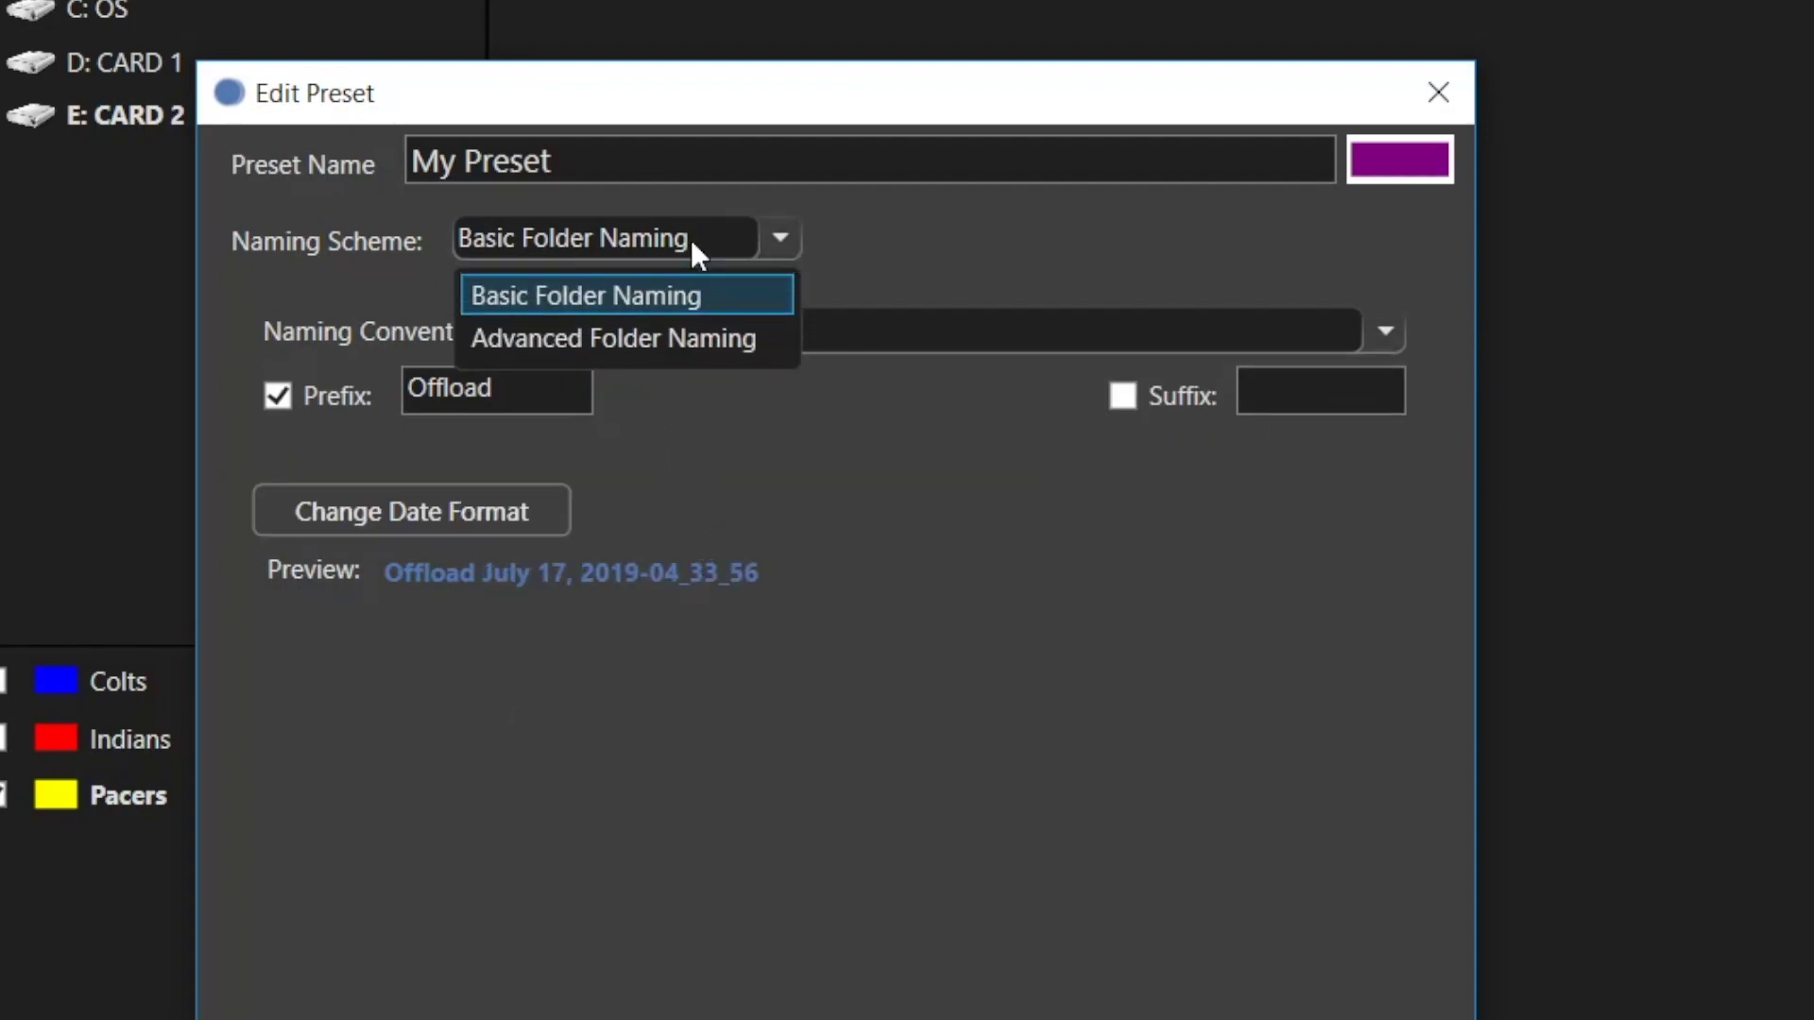
{"action": "left_click", "coordinate": [684, 336]}
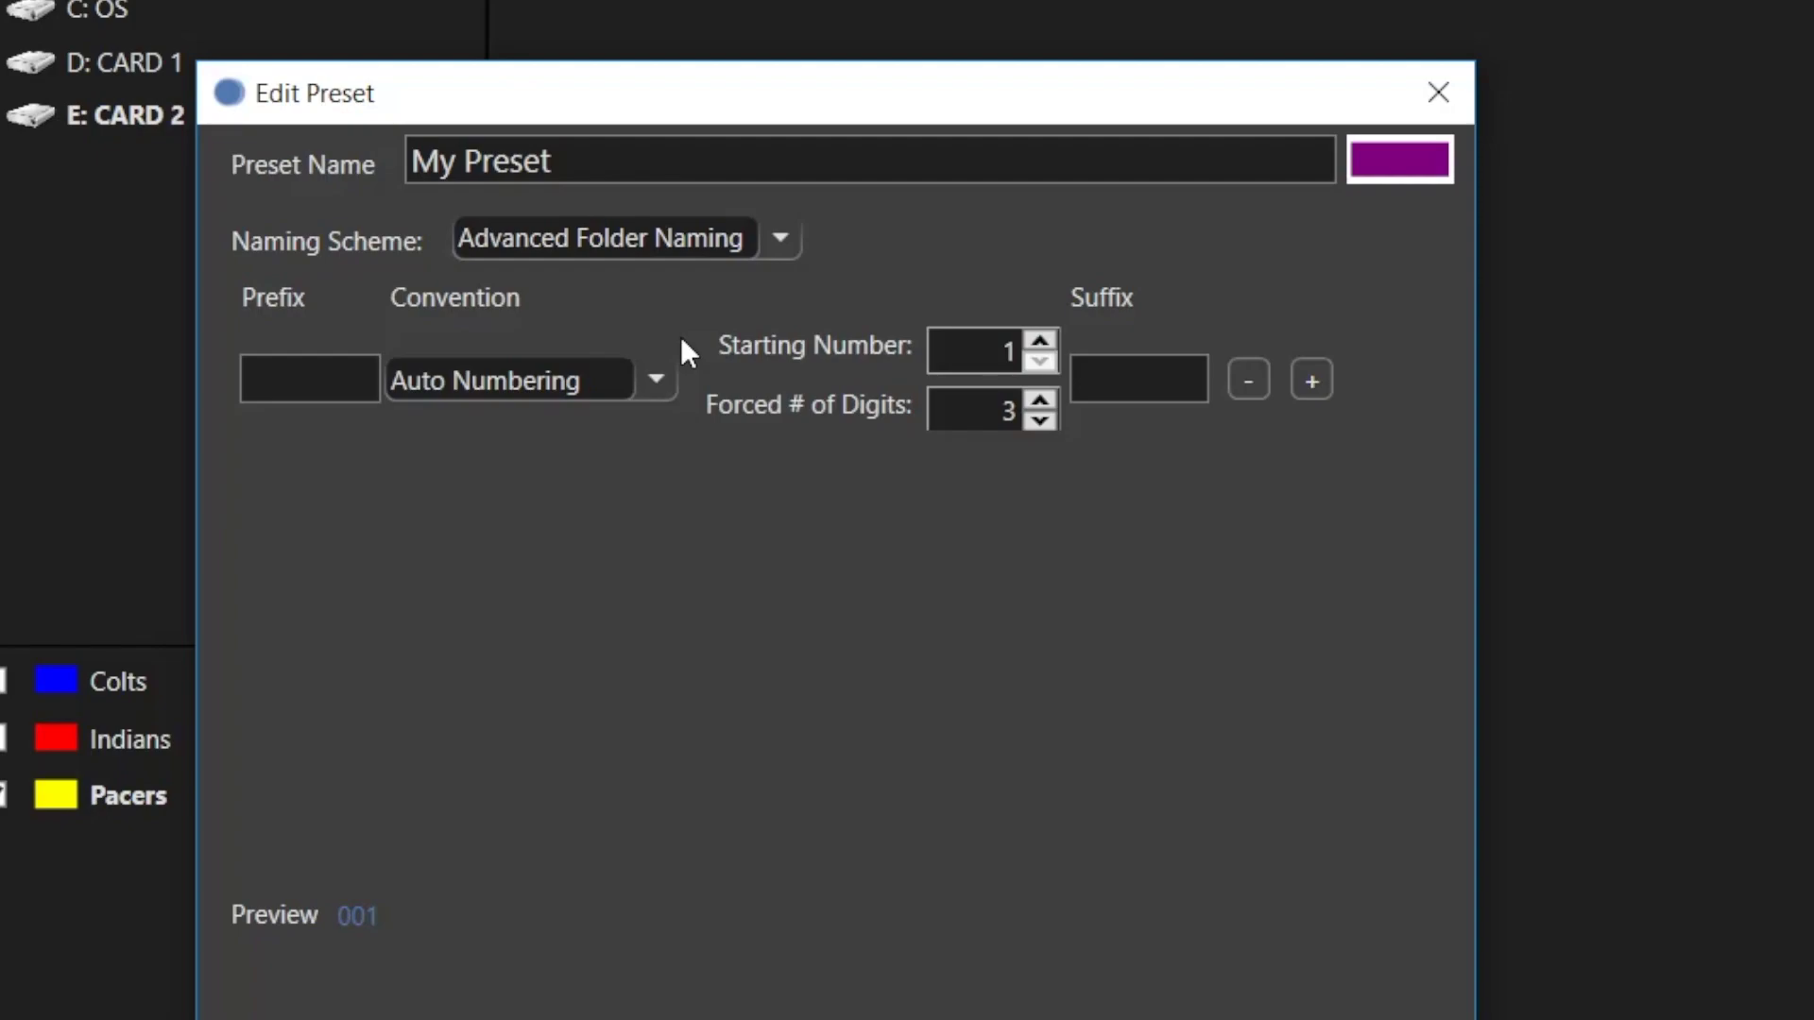
{"action": "left_click", "coordinate": [660, 379]}
{"action": "left_click", "coordinate": [569, 609]}
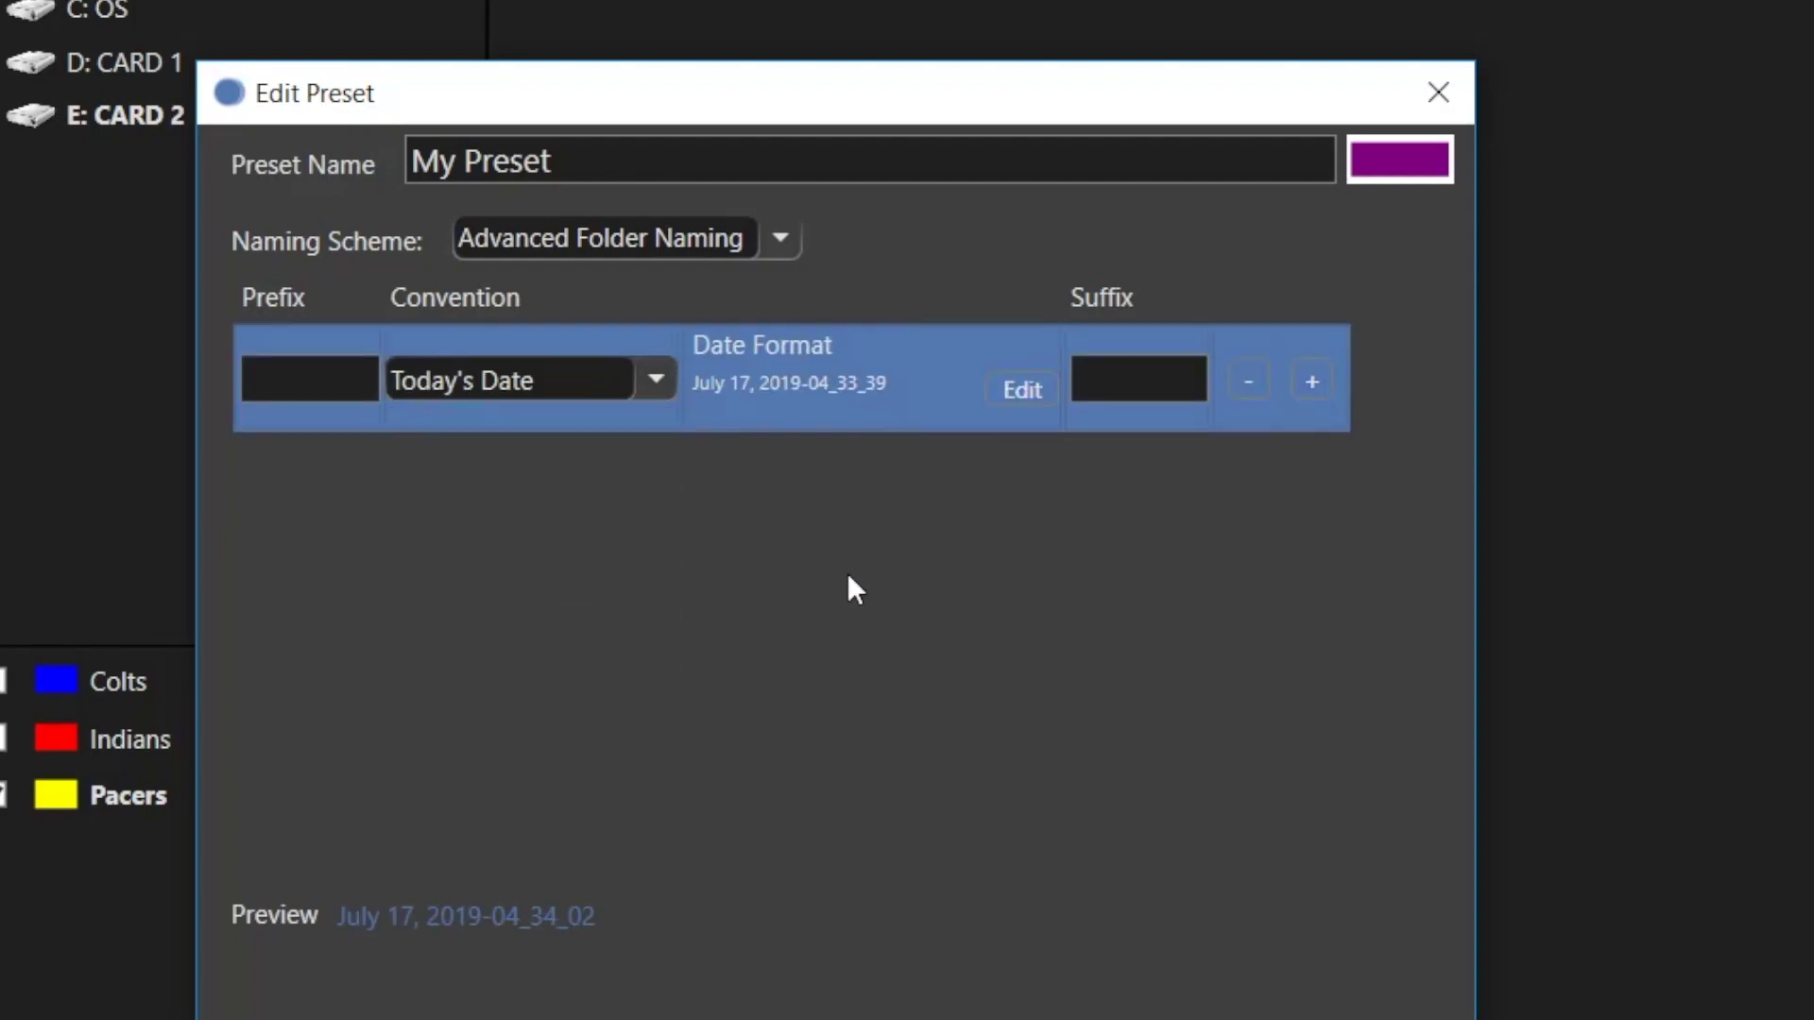
Add a New Sub-Folder part and a Custom Value part named 'Camera A'.
{"action": "left_click", "coordinate": [1311, 383]}
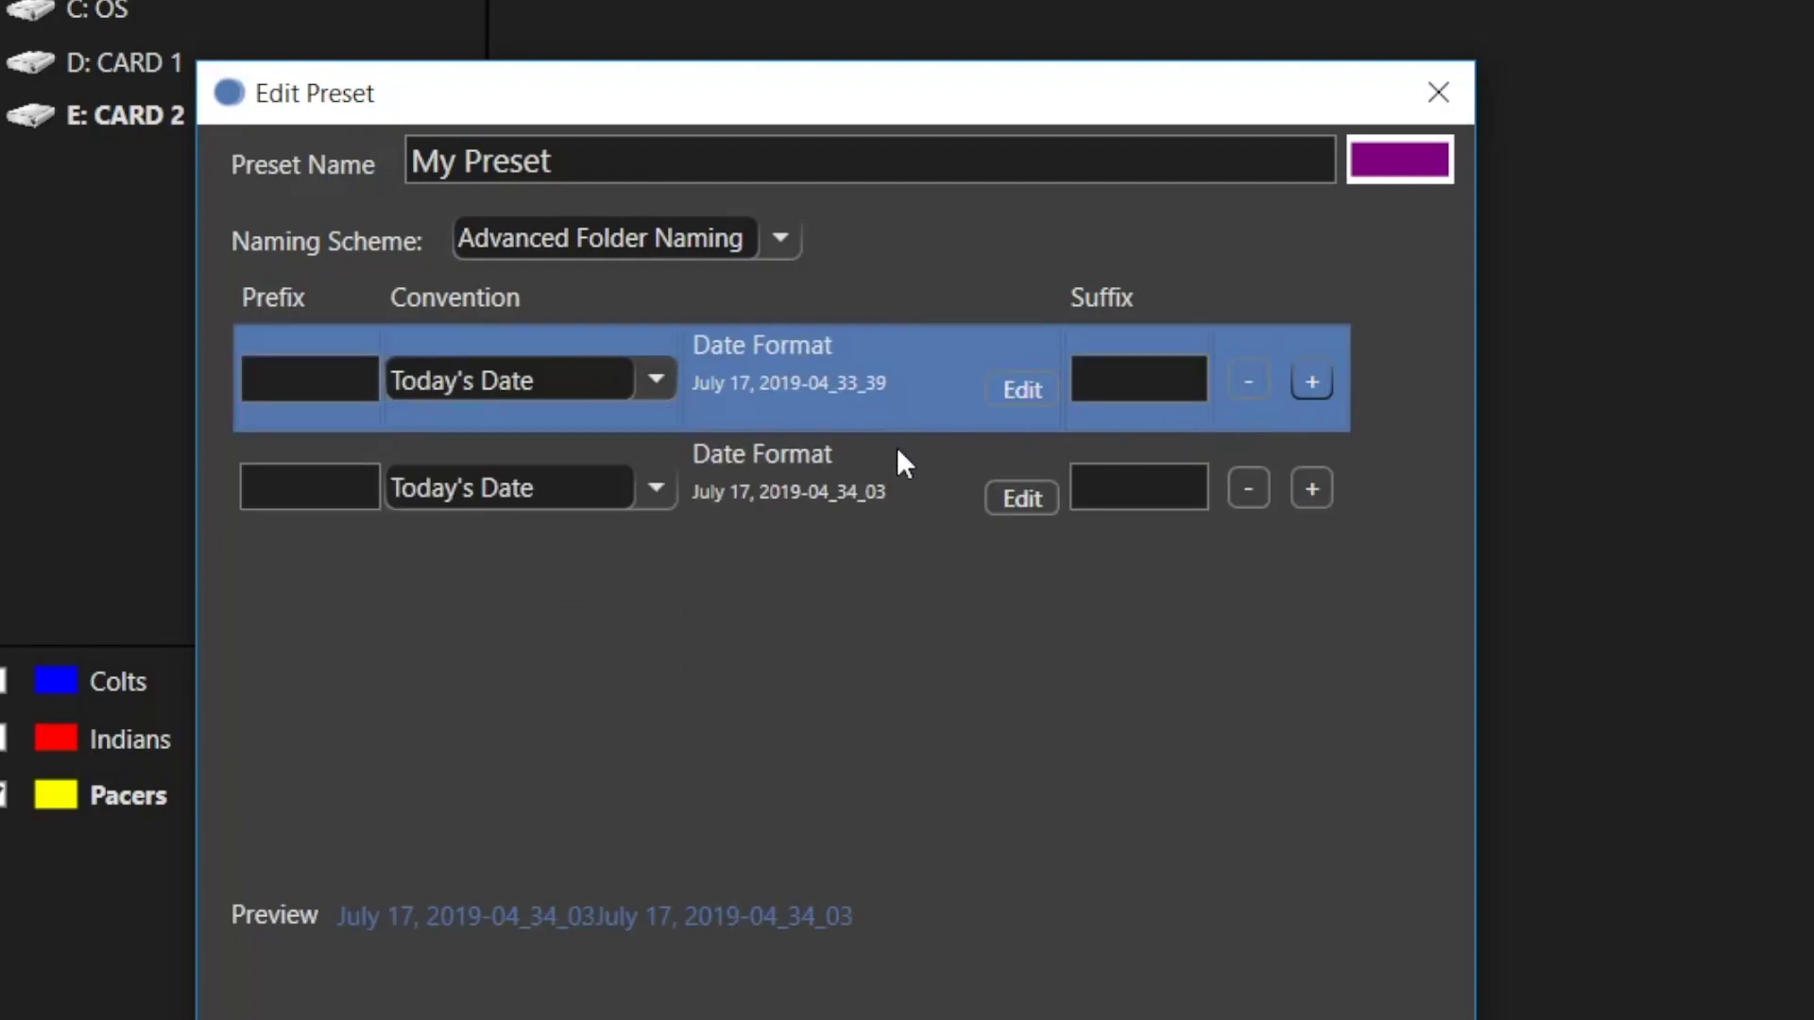
{"action": "left_click", "coordinate": [660, 487]}
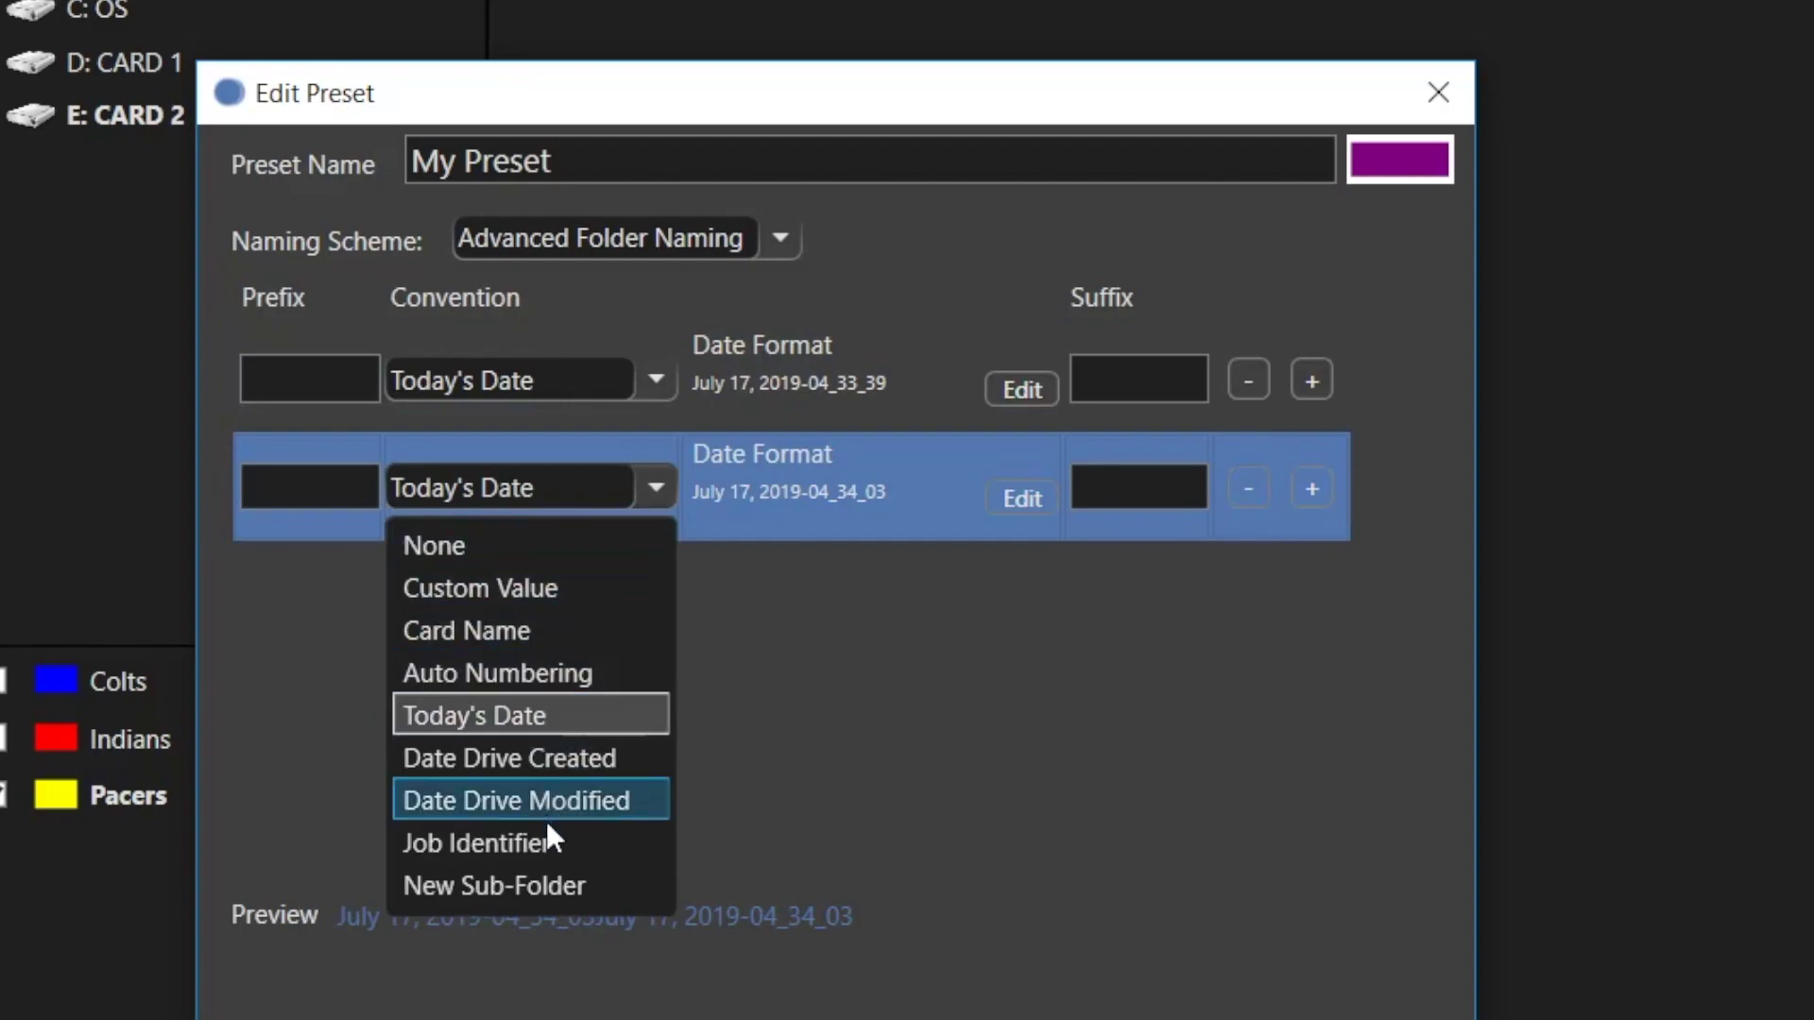
{"action": "left_click", "coordinate": [532, 885]}
{"action": "left_click", "coordinate": [1306, 492]}
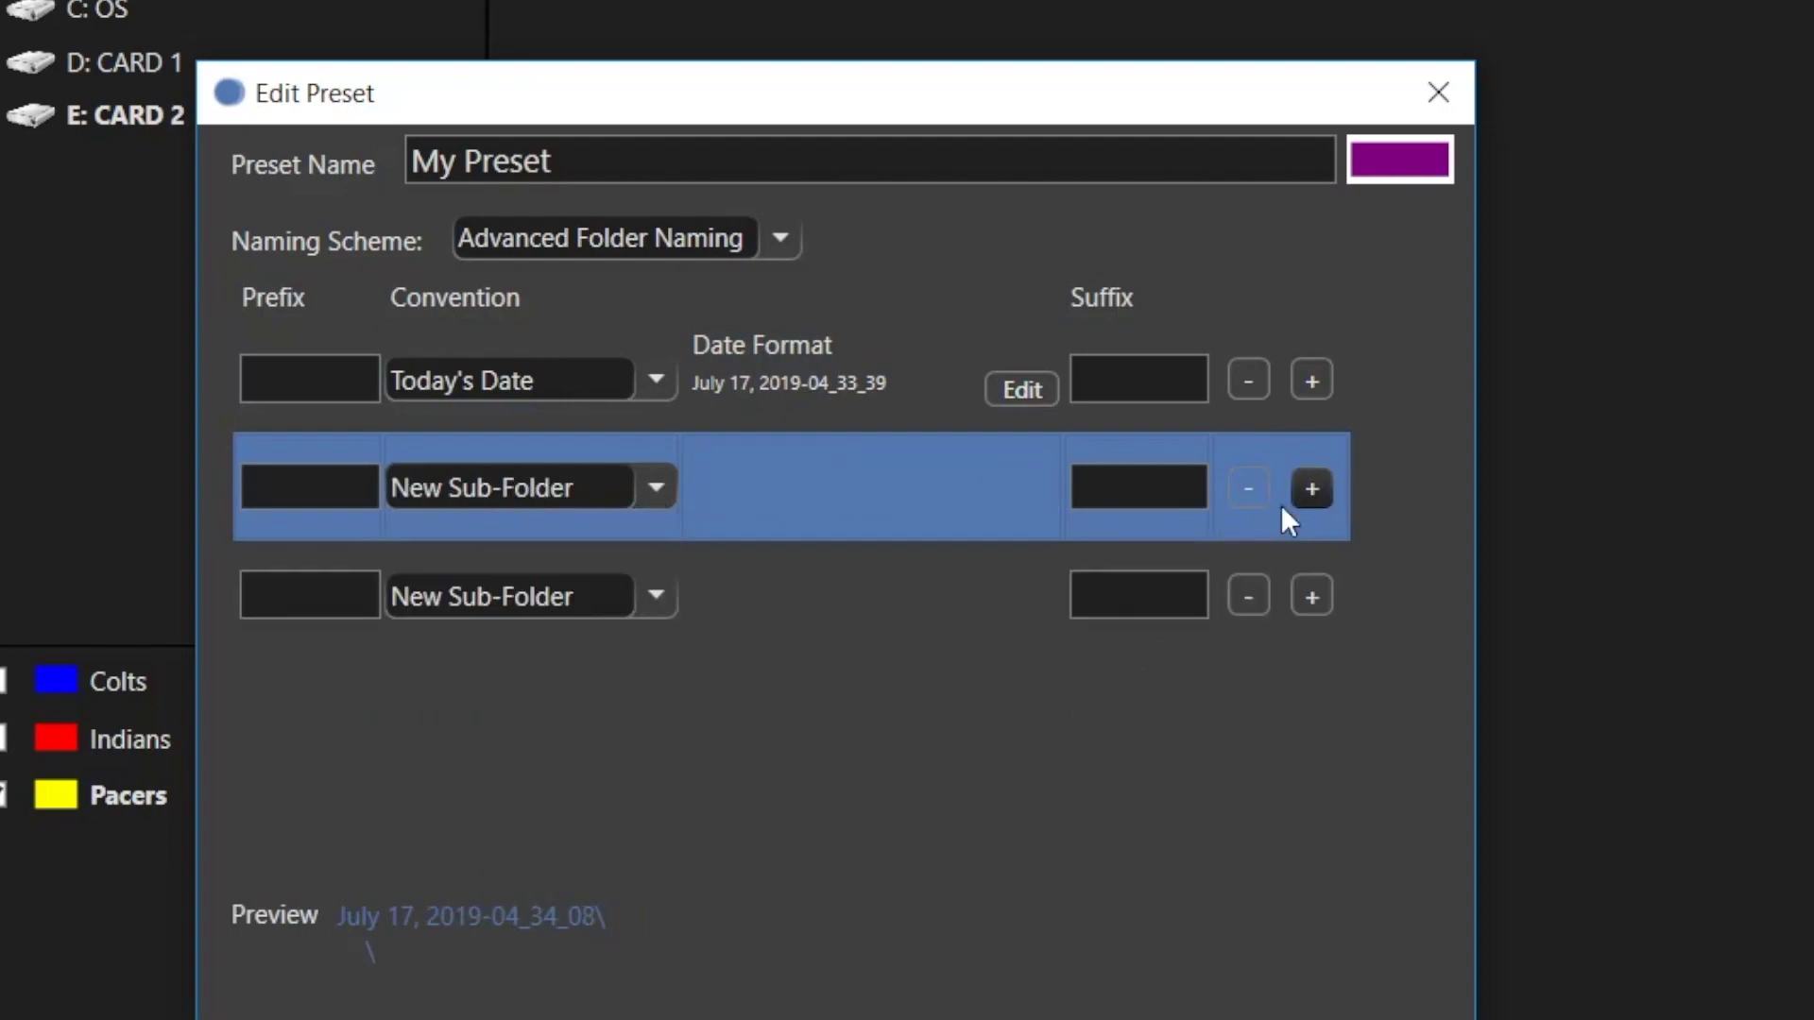
{"action": "left_click", "coordinate": [660, 597]}
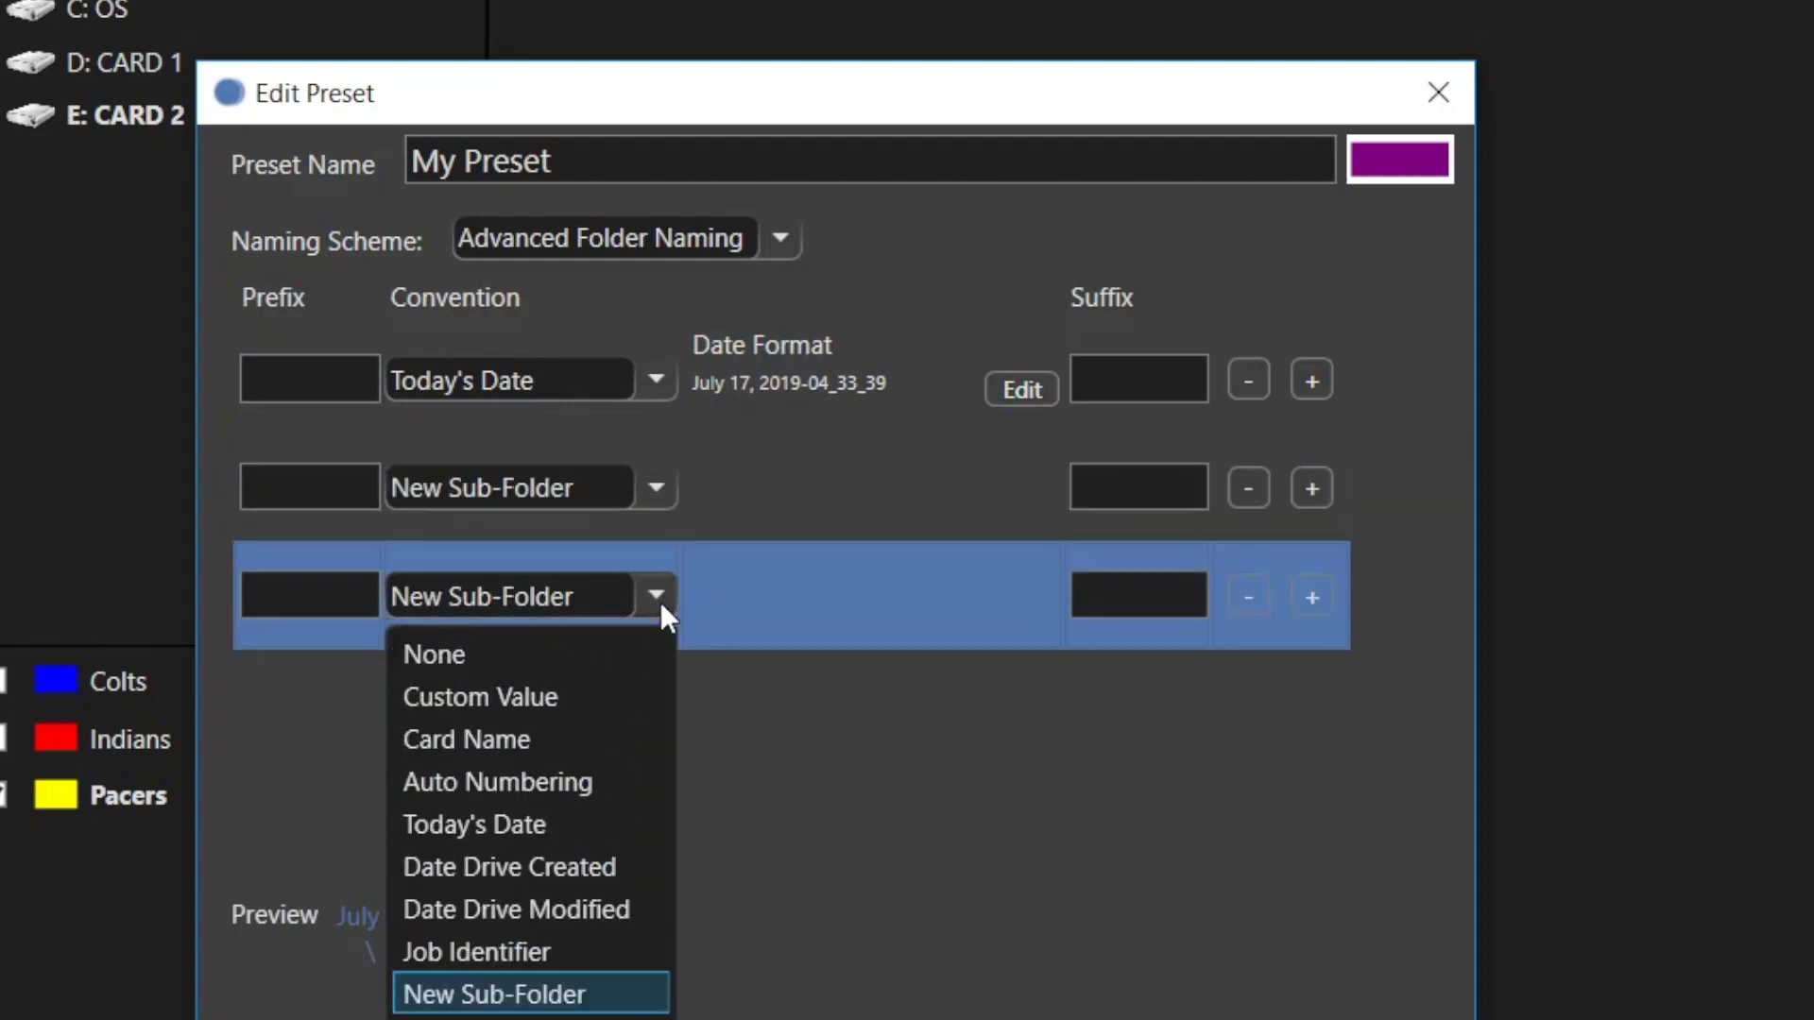
{"action": "left_click", "coordinate": [536, 705]}
{"action": "left_click", "coordinate": [803, 595]}
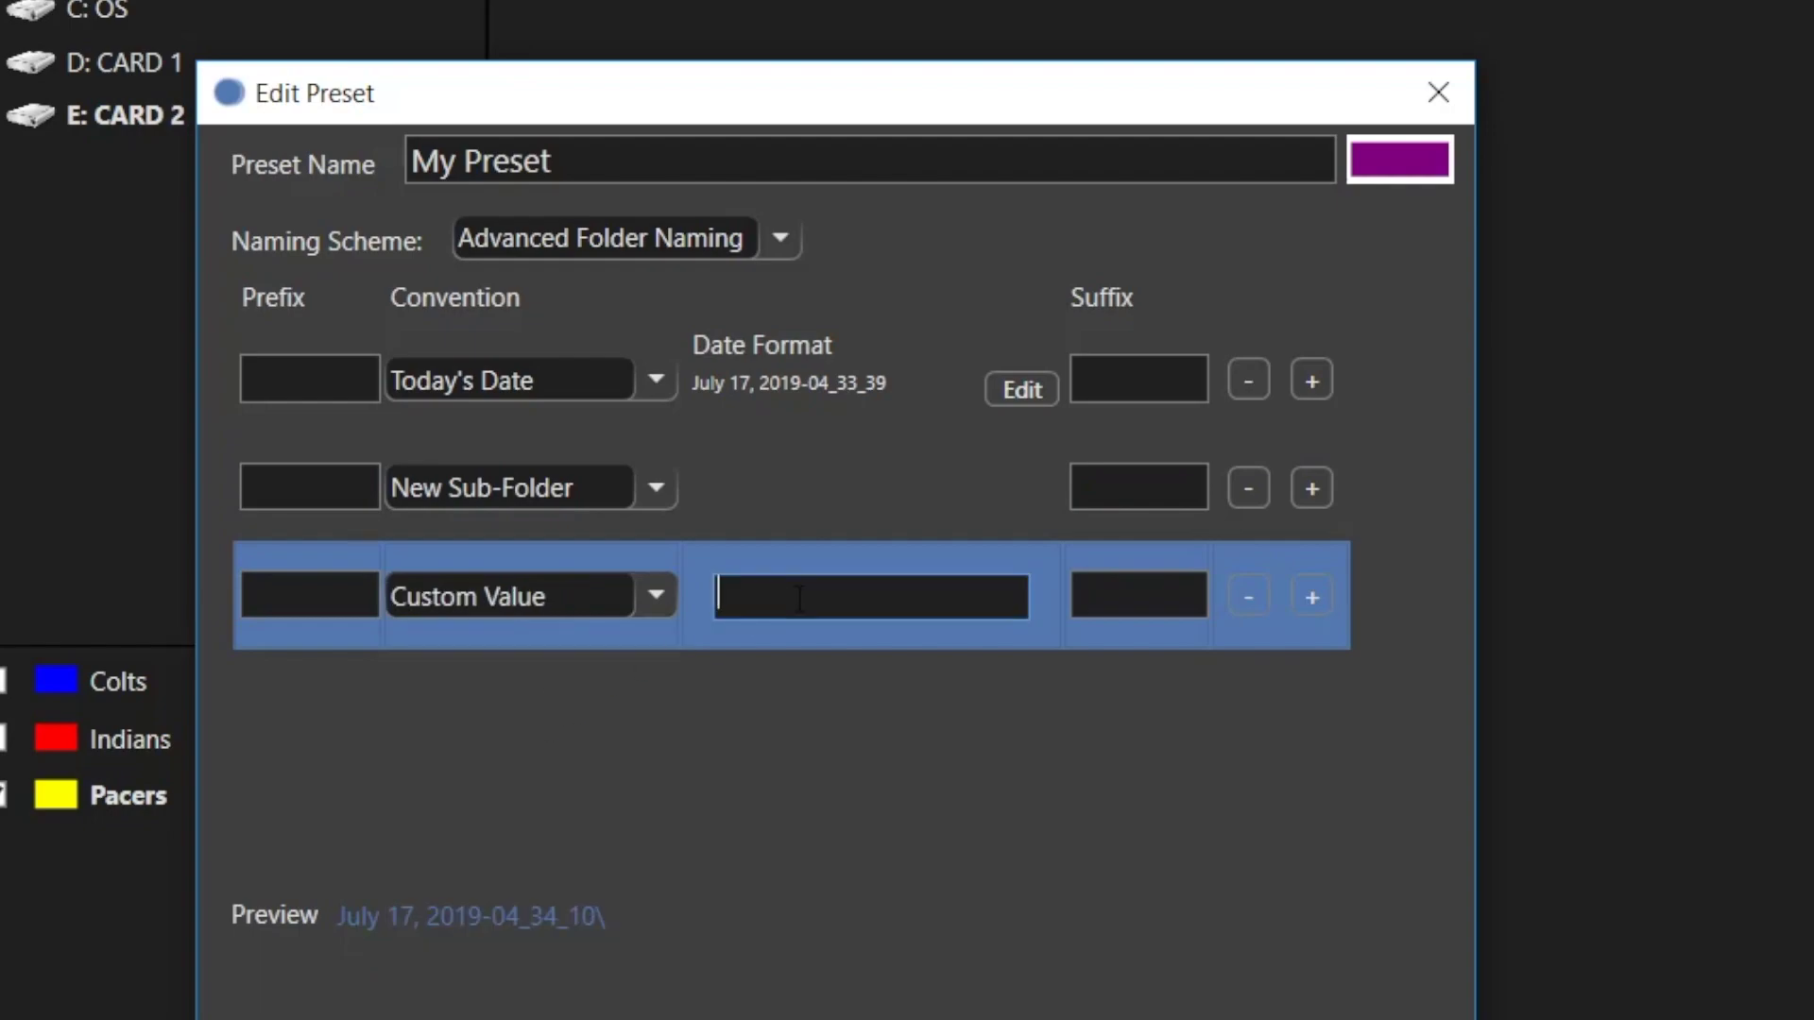
{"action": "type", "text": "Camera A"}
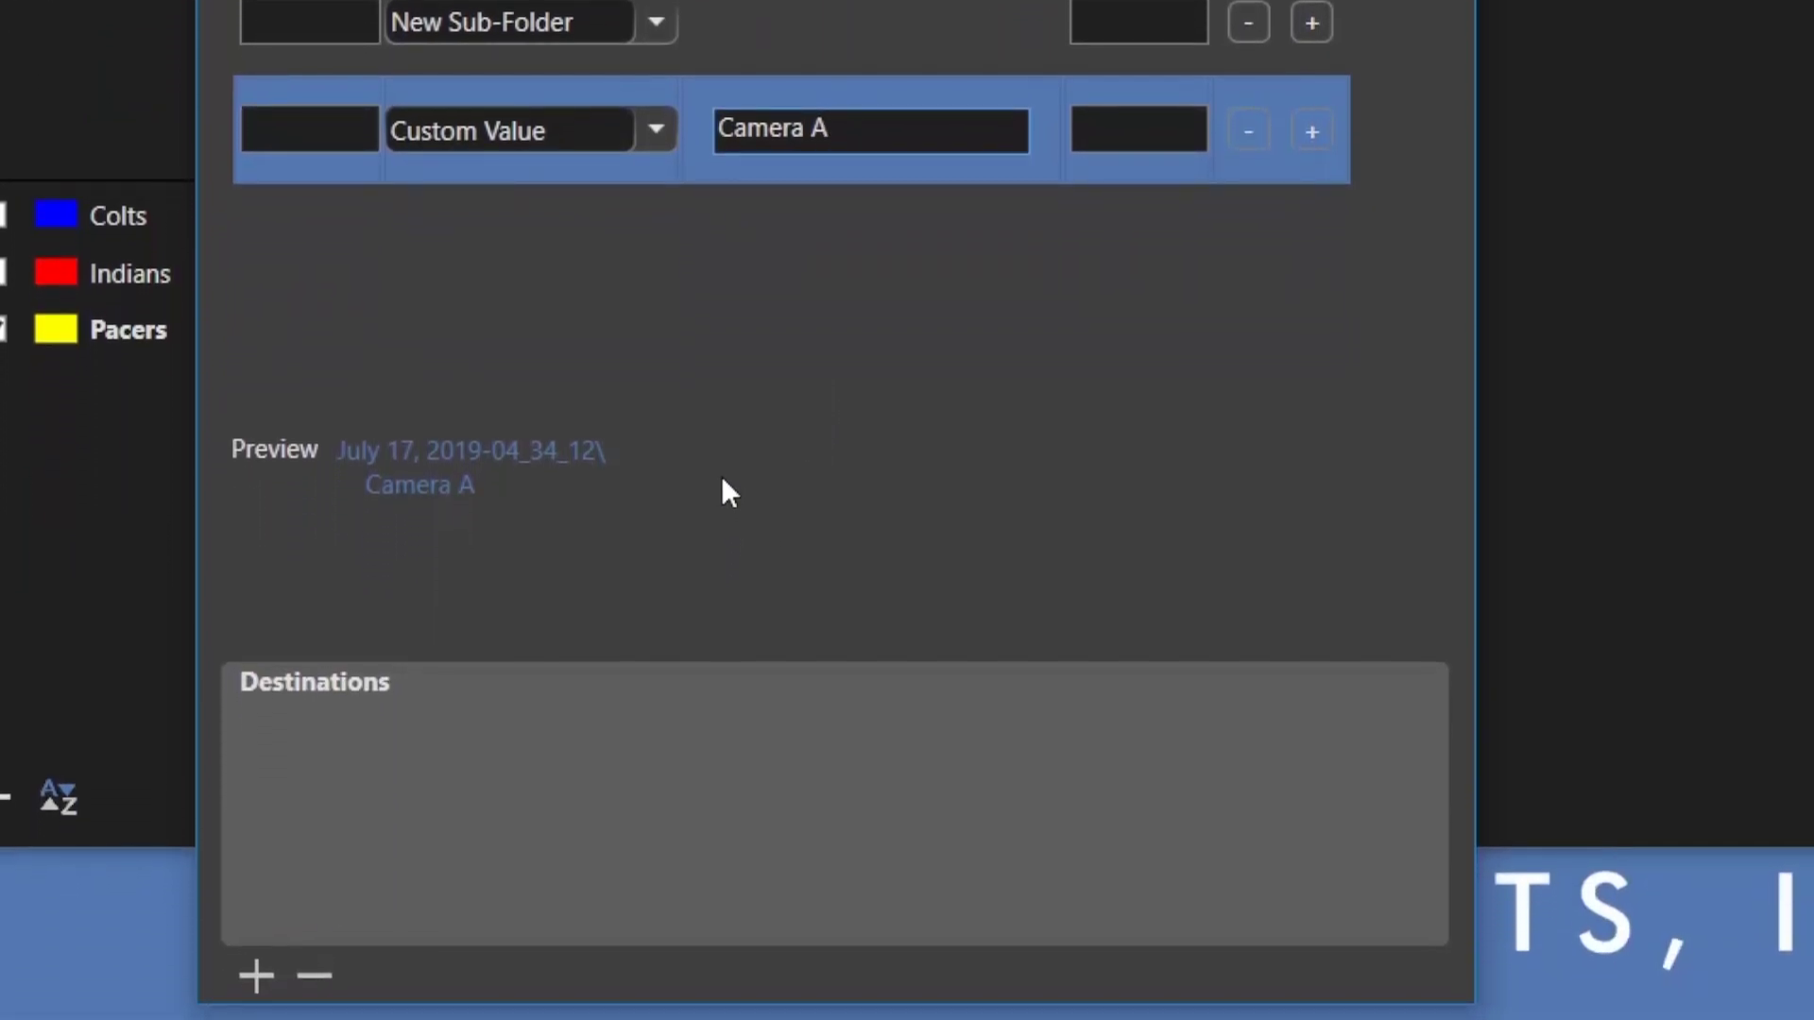
Add the Desktop > Offloads folder as My Preset's destination.
{"action": "left_click", "coordinate": [242, 978]}
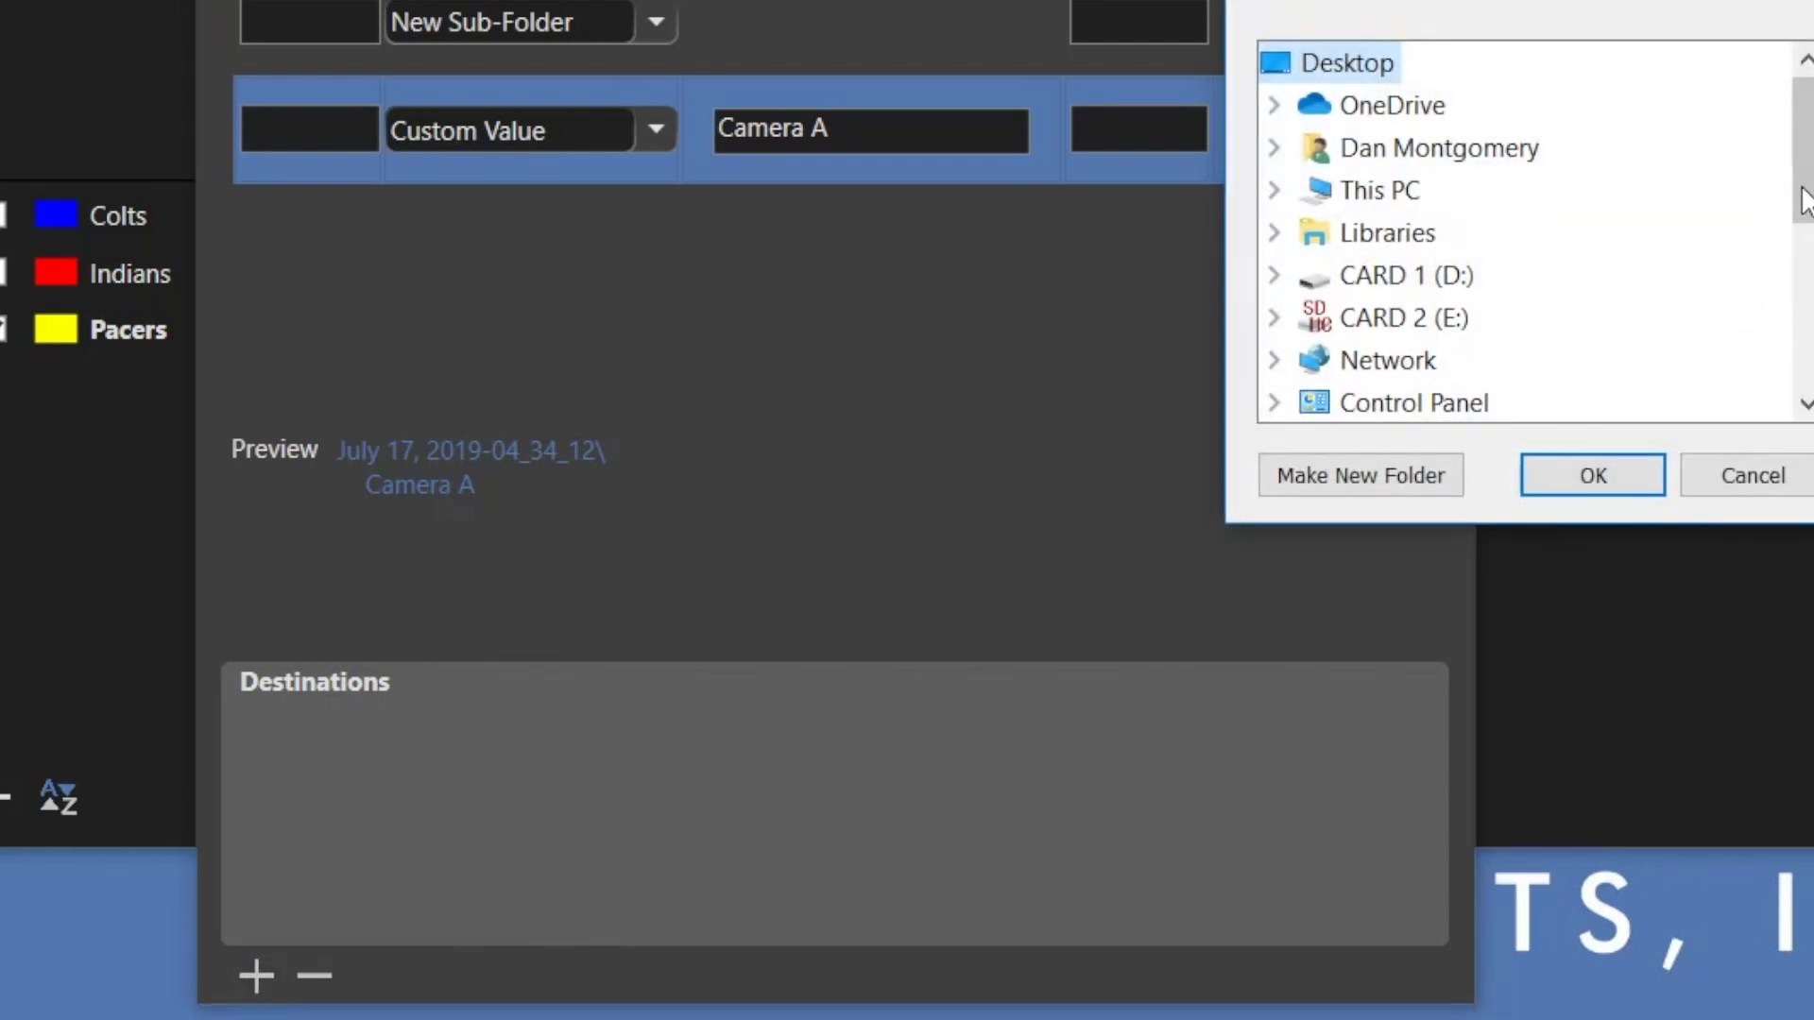
{"action": "left_click_drag", "start_coordinate": [1803, 206], "coordinate": [1802, 368]}
{"action": "double_click", "coordinate": [1426, 275]}
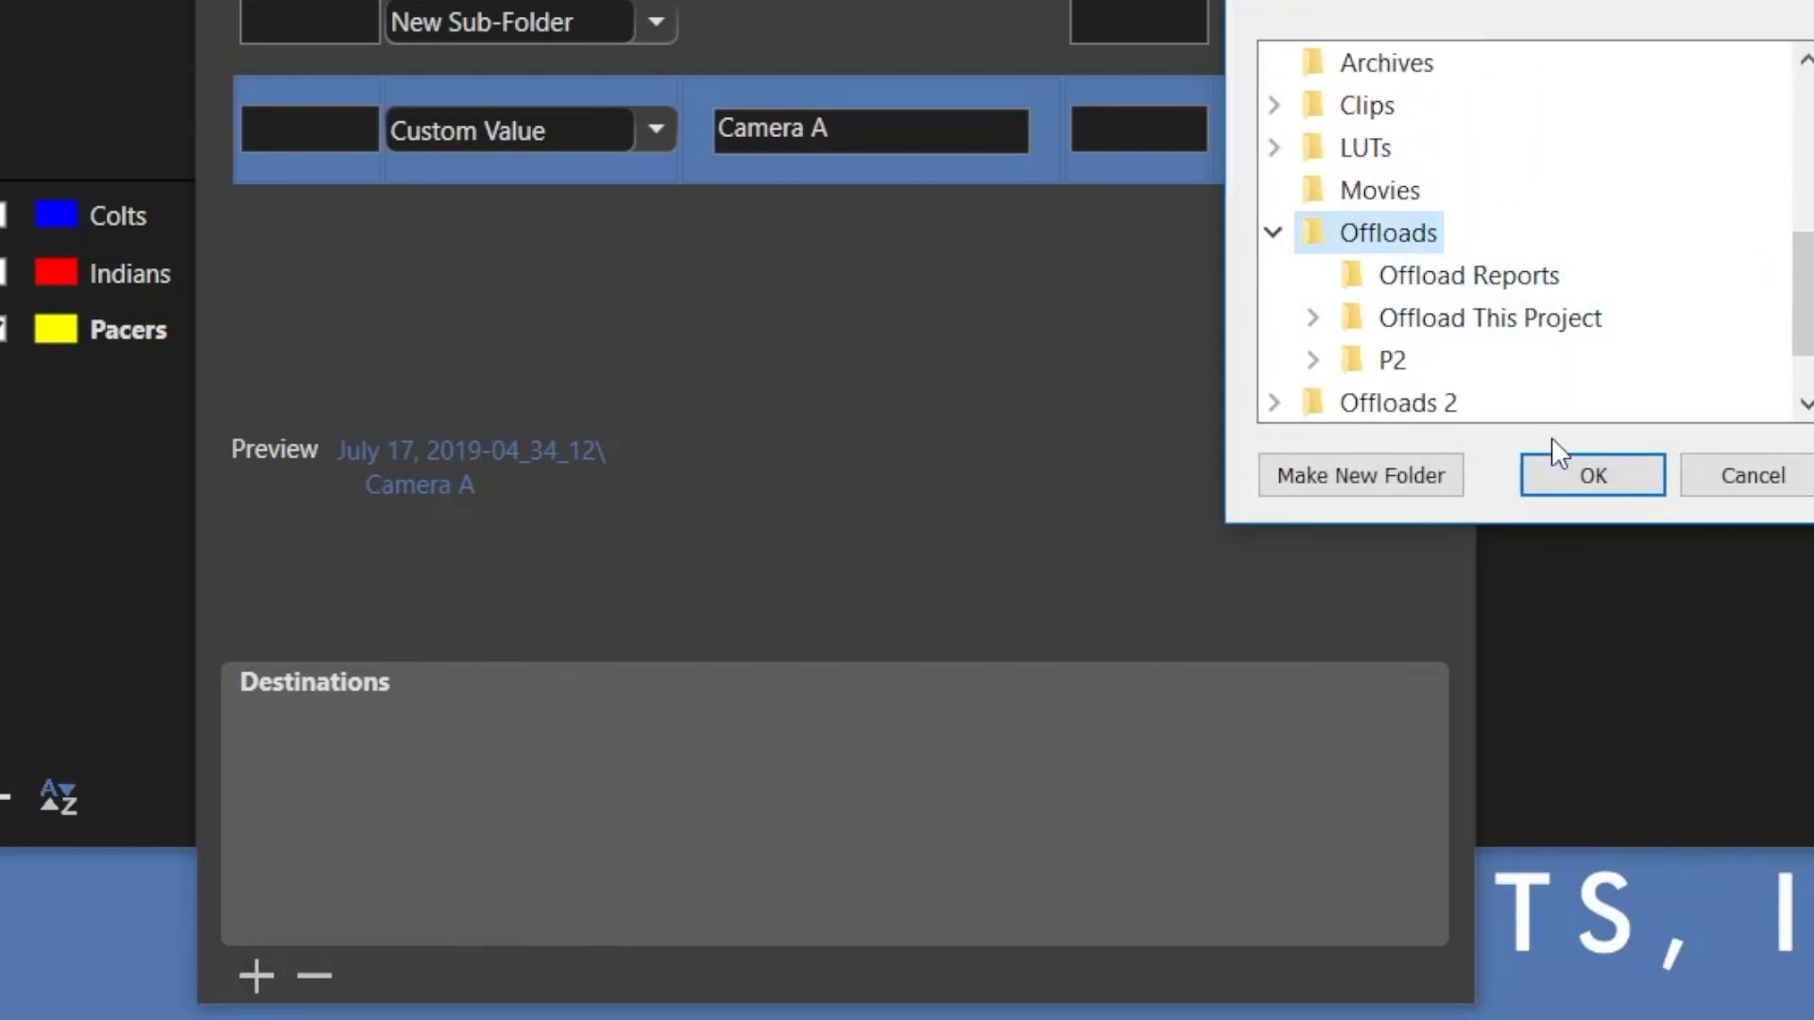
{"action": "left_click", "coordinate": [1577, 489]}
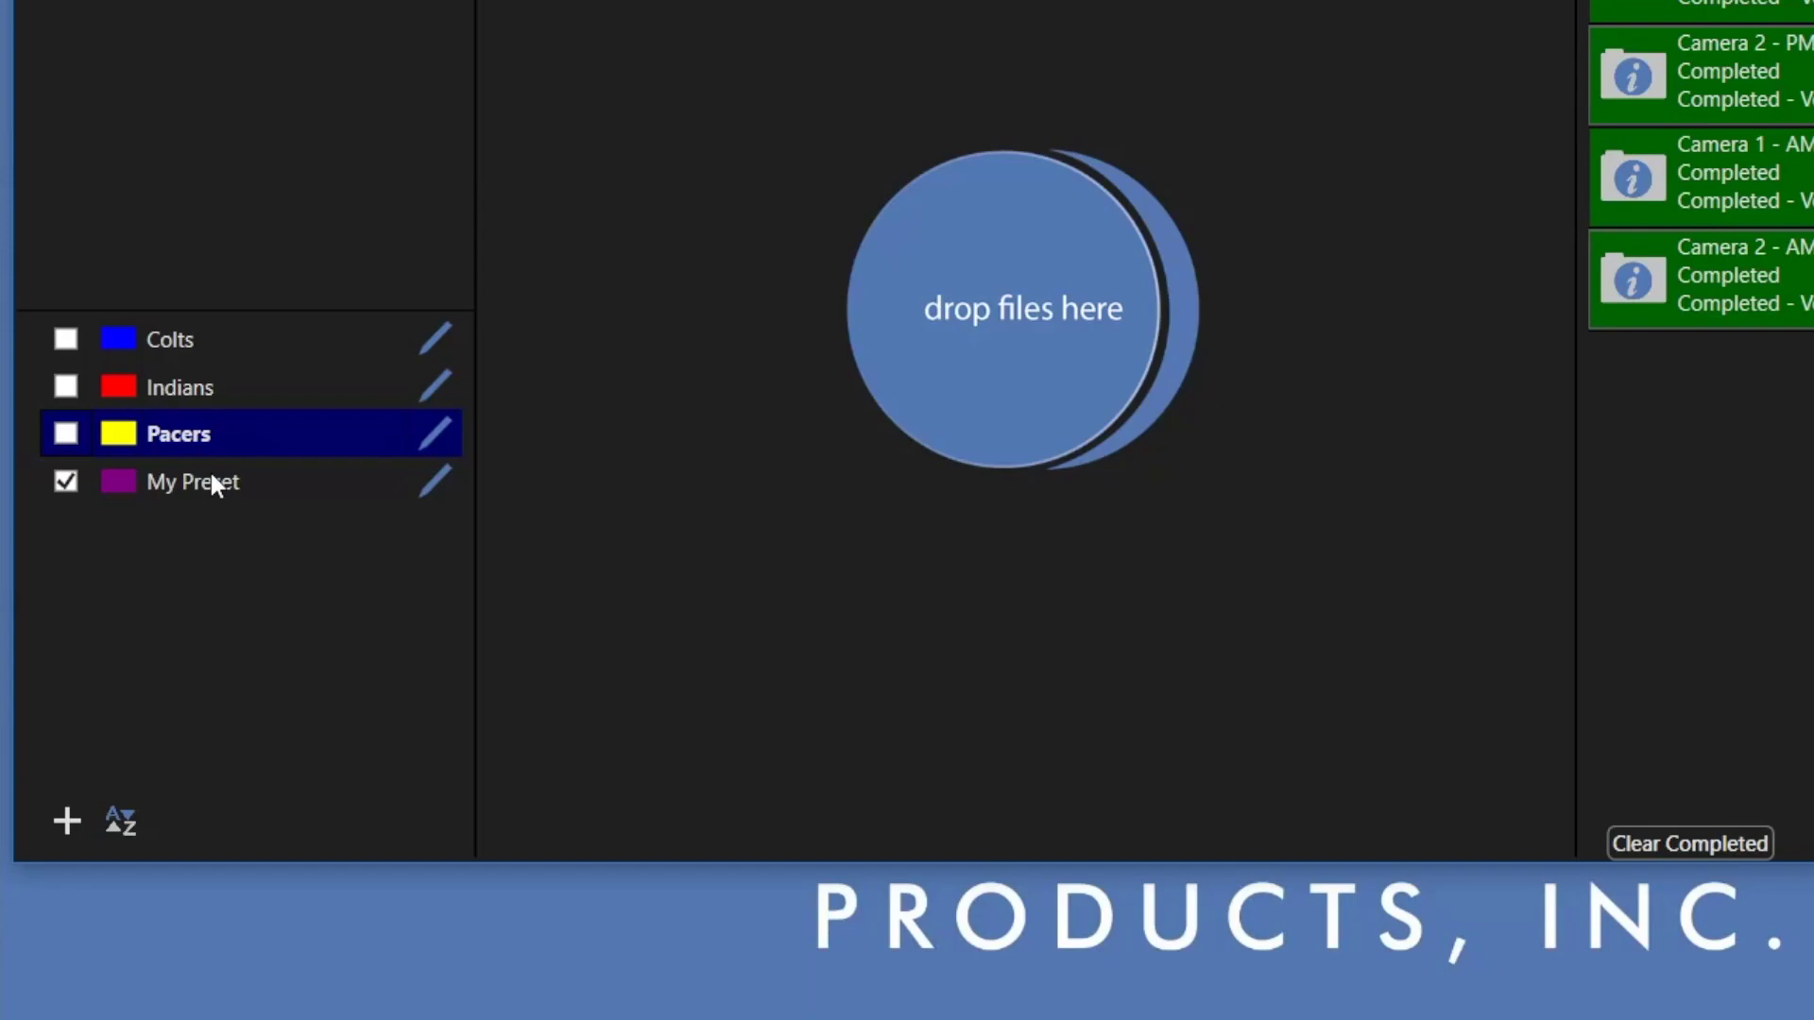
Export My Preset from the preset list, confirming Yes in the Export presets dialog.
{"action": "left_click", "coordinate": [211, 482]}
{"action": "right_click", "coordinate": [211, 482]}
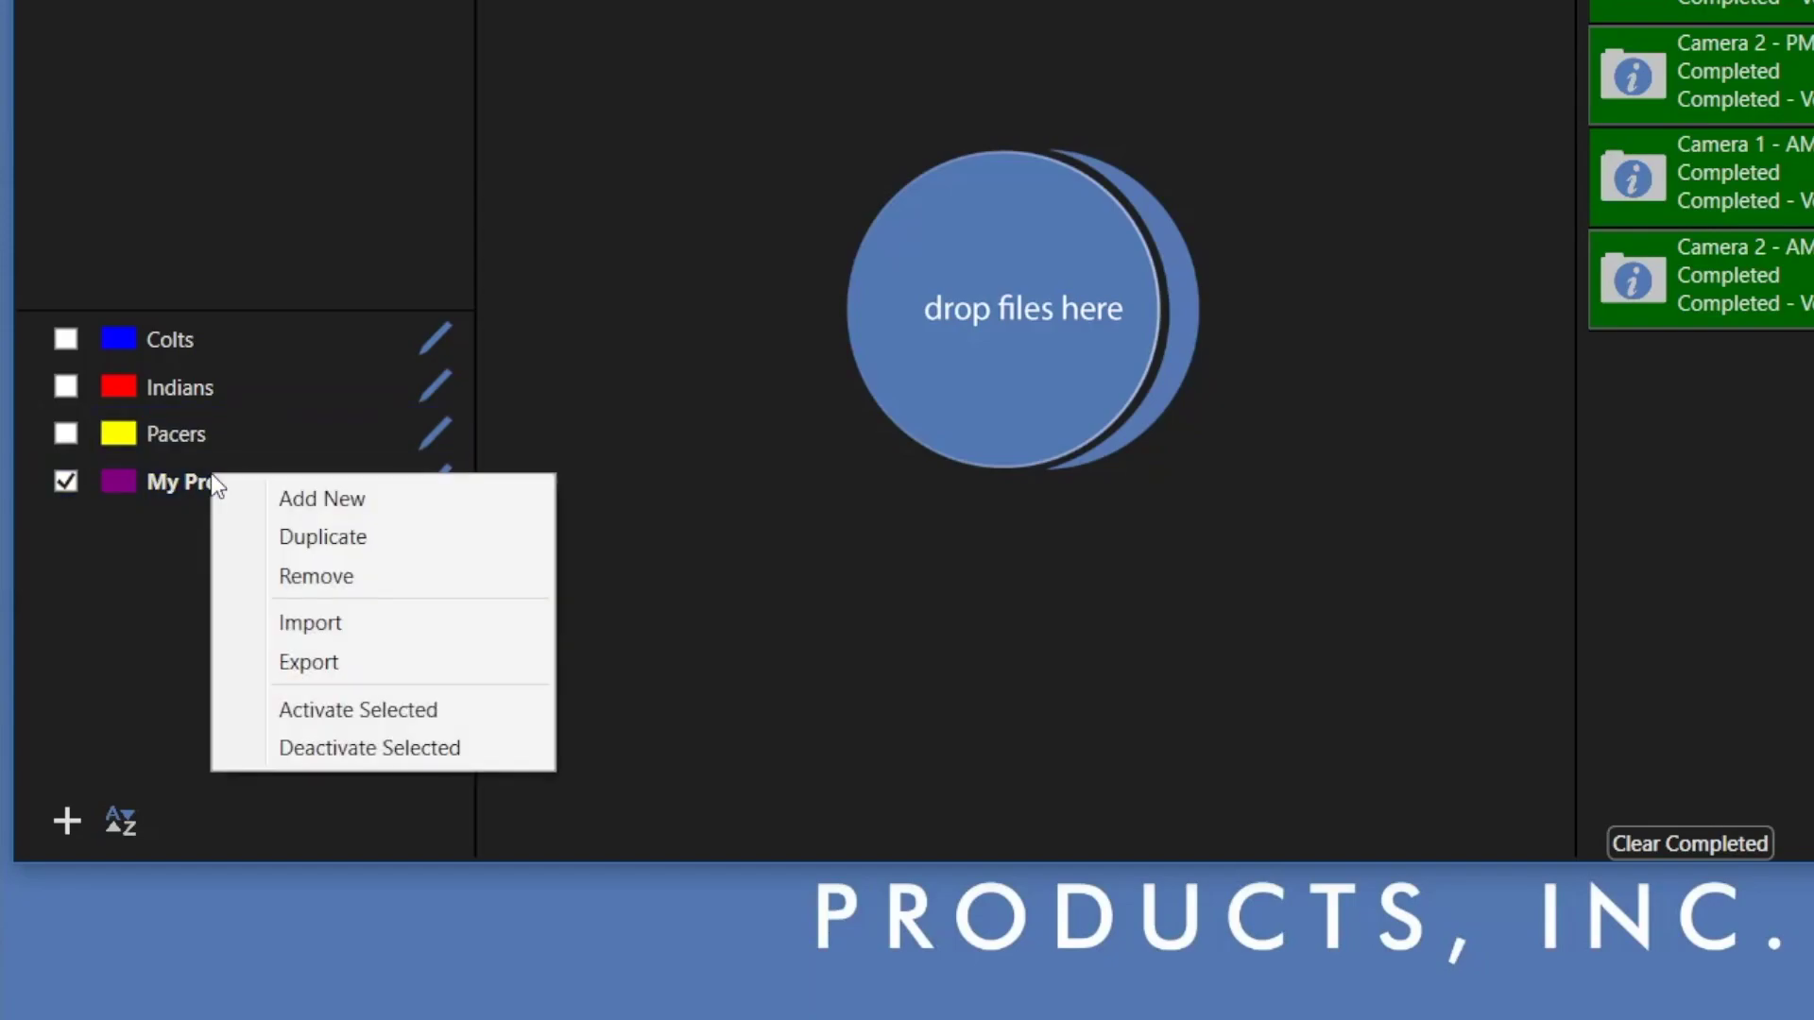
{"action": "left_click", "coordinate": [391, 666]}
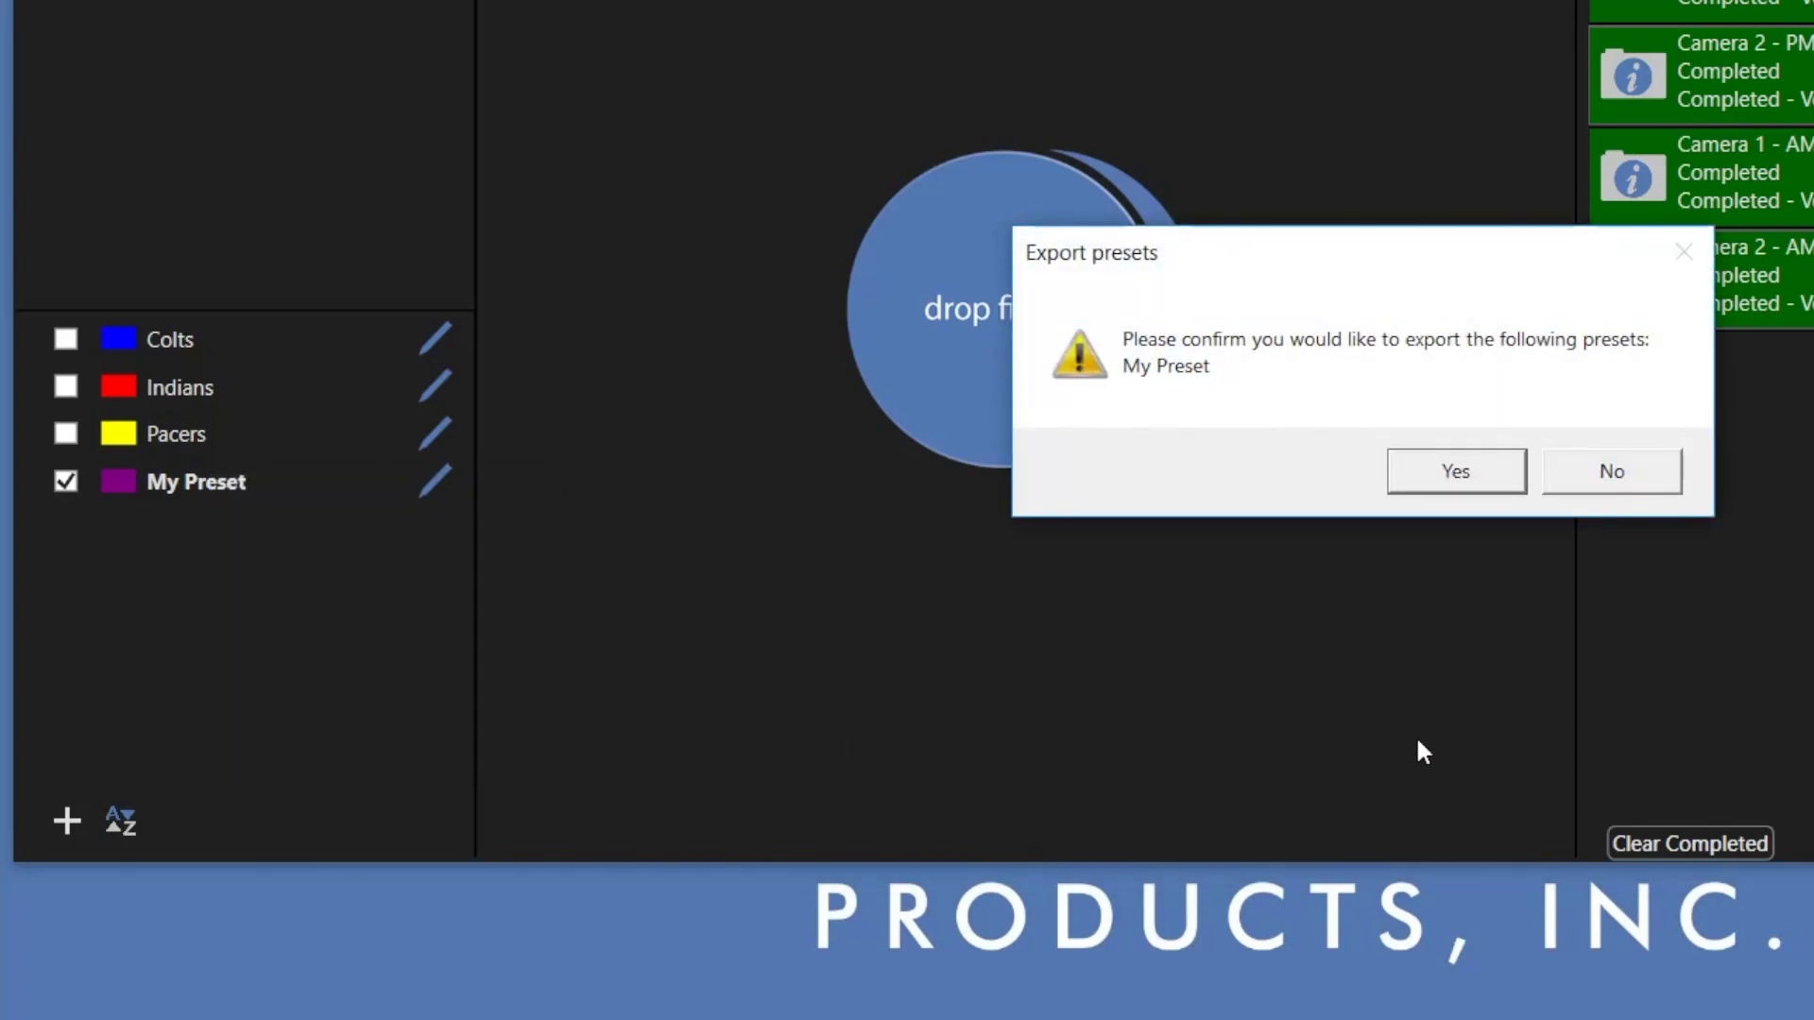
{"action": "key", "text": "Return"}
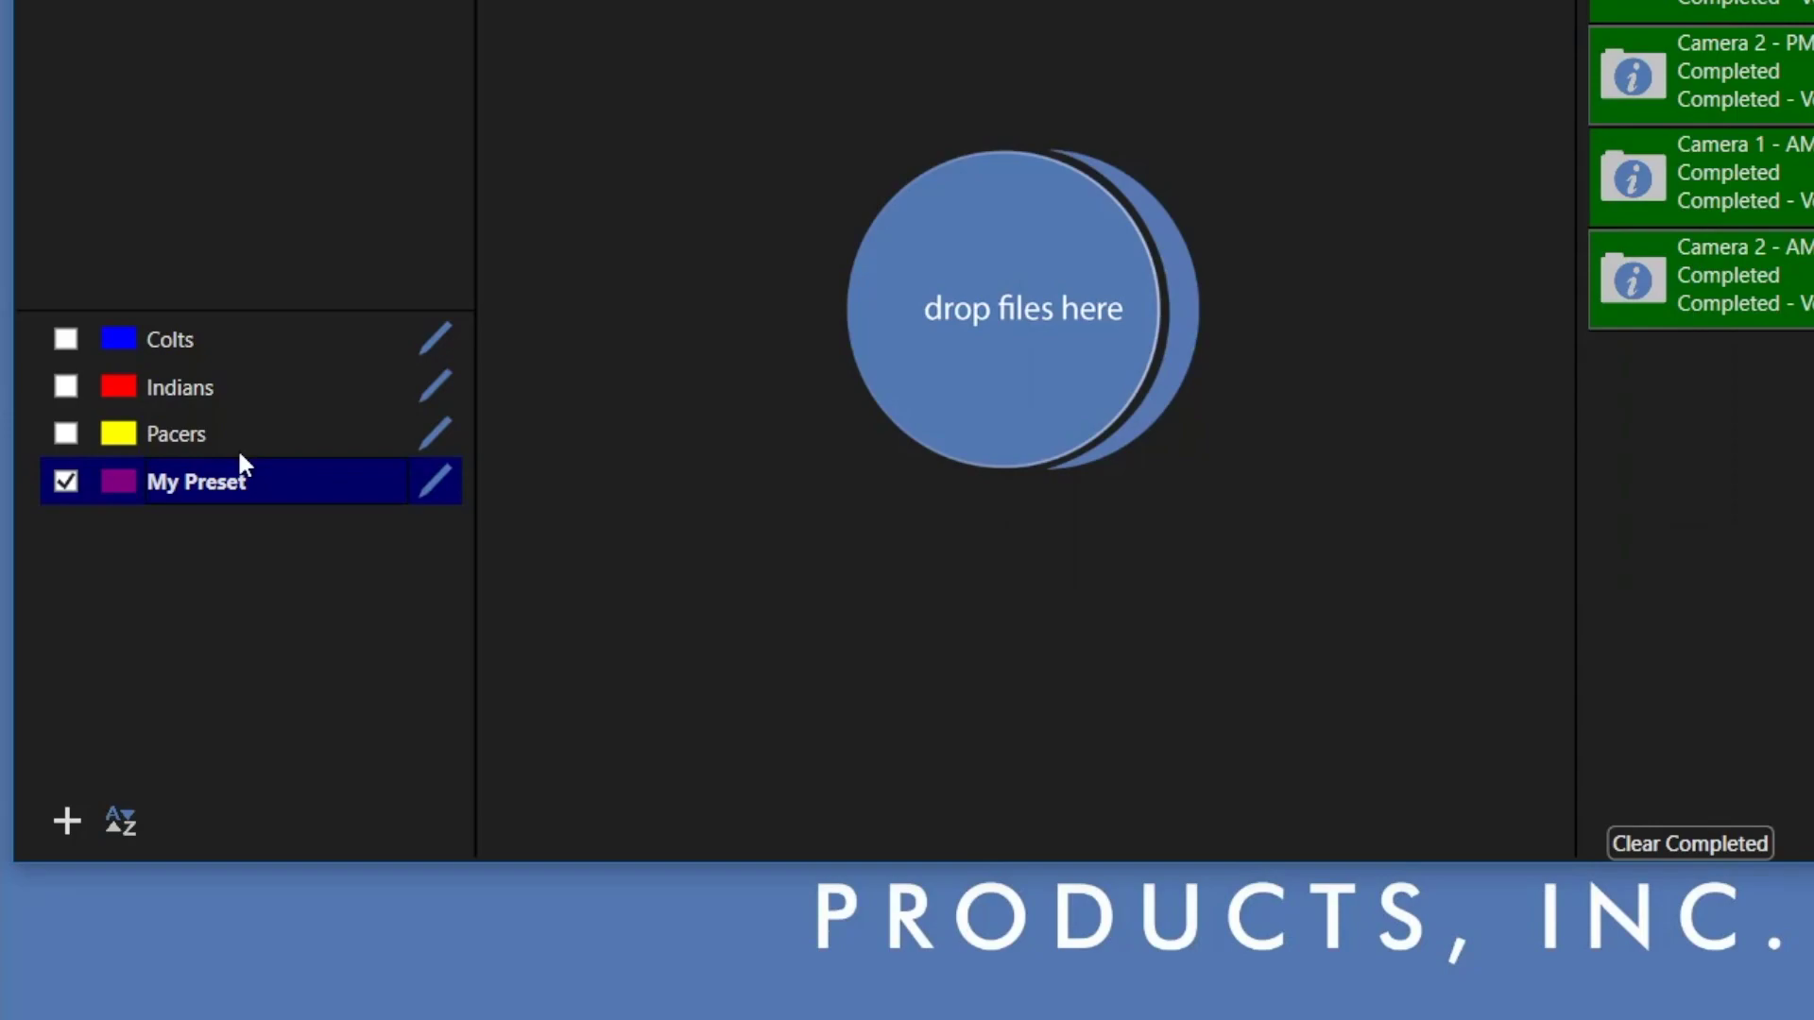
Sort presets by active so My Preset sits above Colts, Indians and Pacers.
{"action": "left_click", "coordinate": [148, 747]}
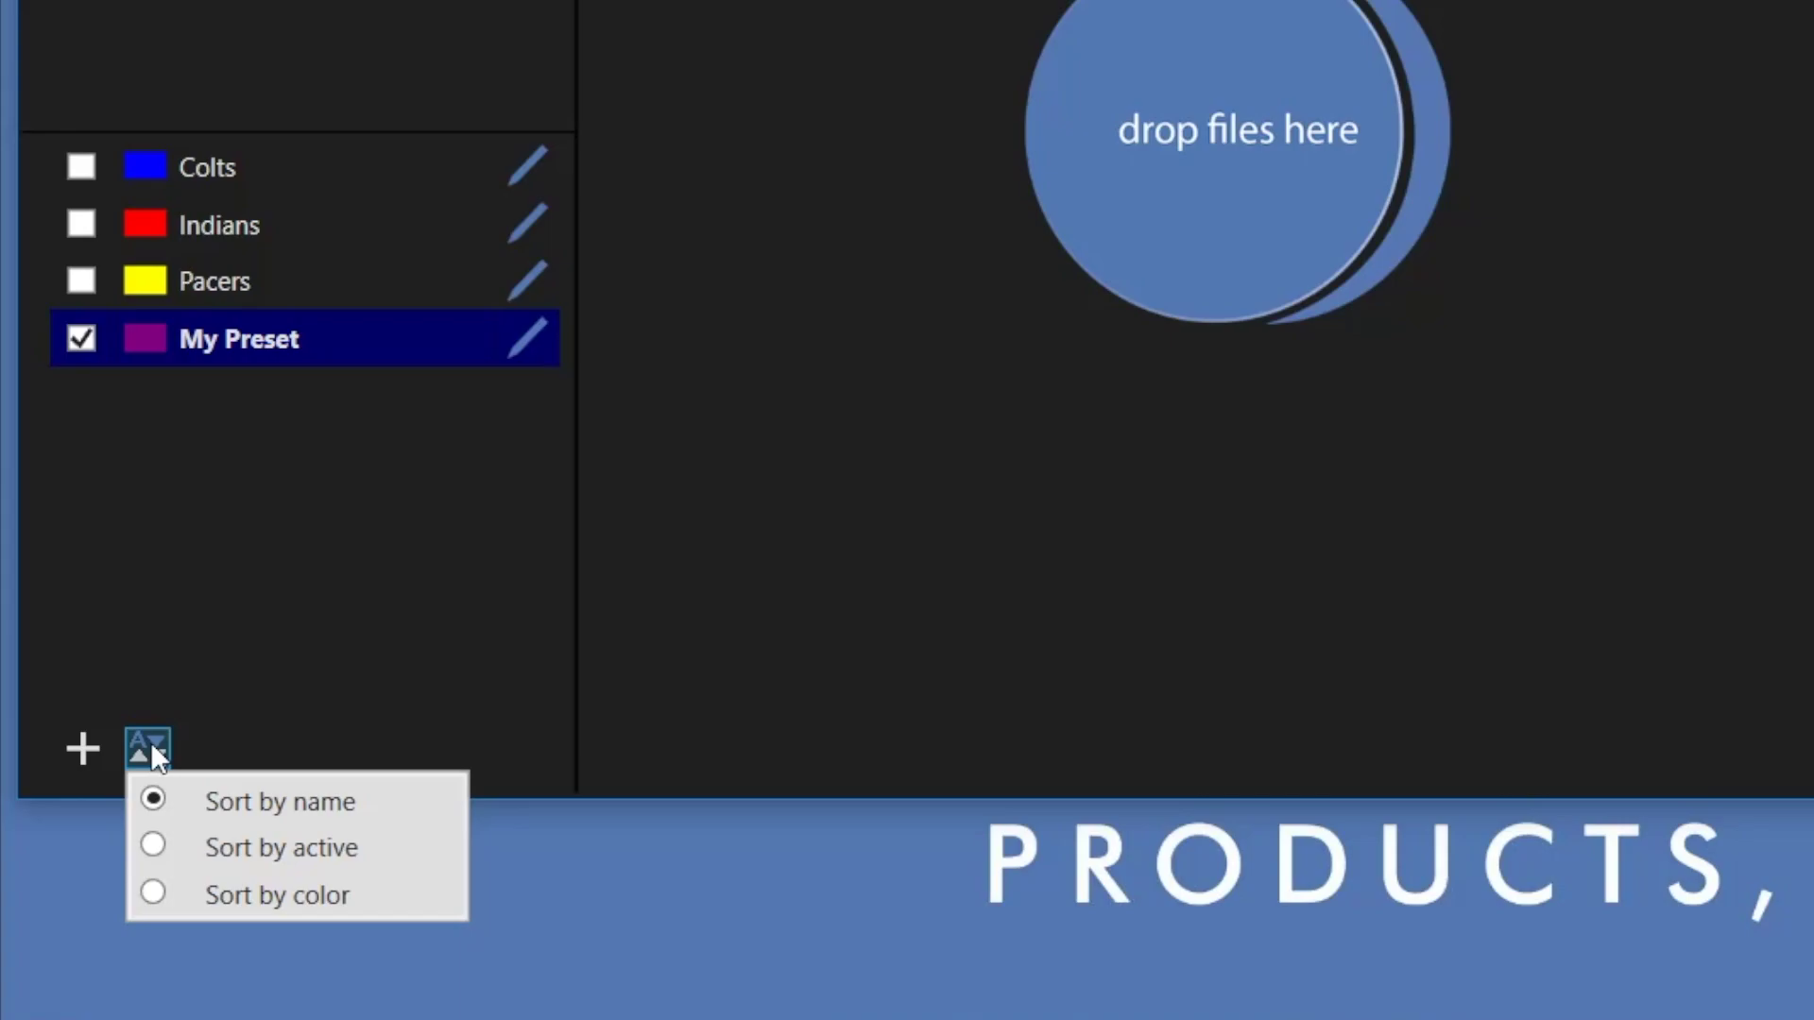
{"action": "left_click", "coordinate": [152, 846]}
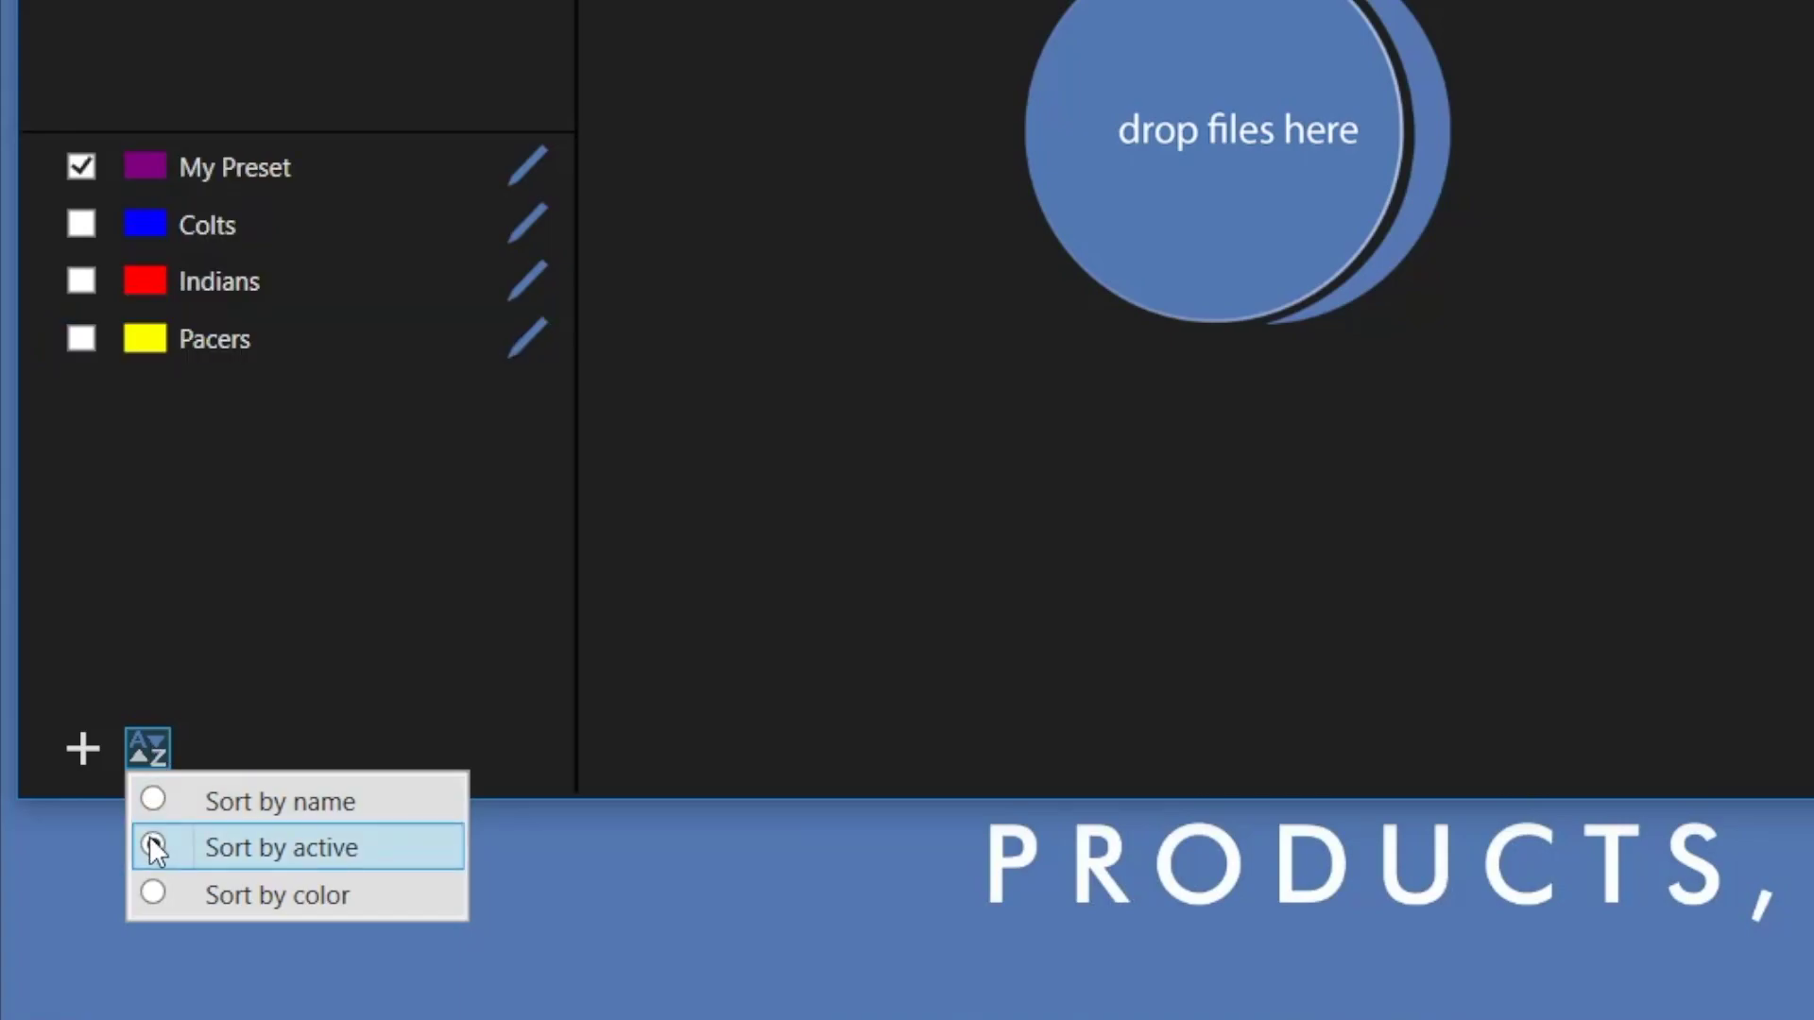
{"action": "left_click", "coordinate": [335, 620]}
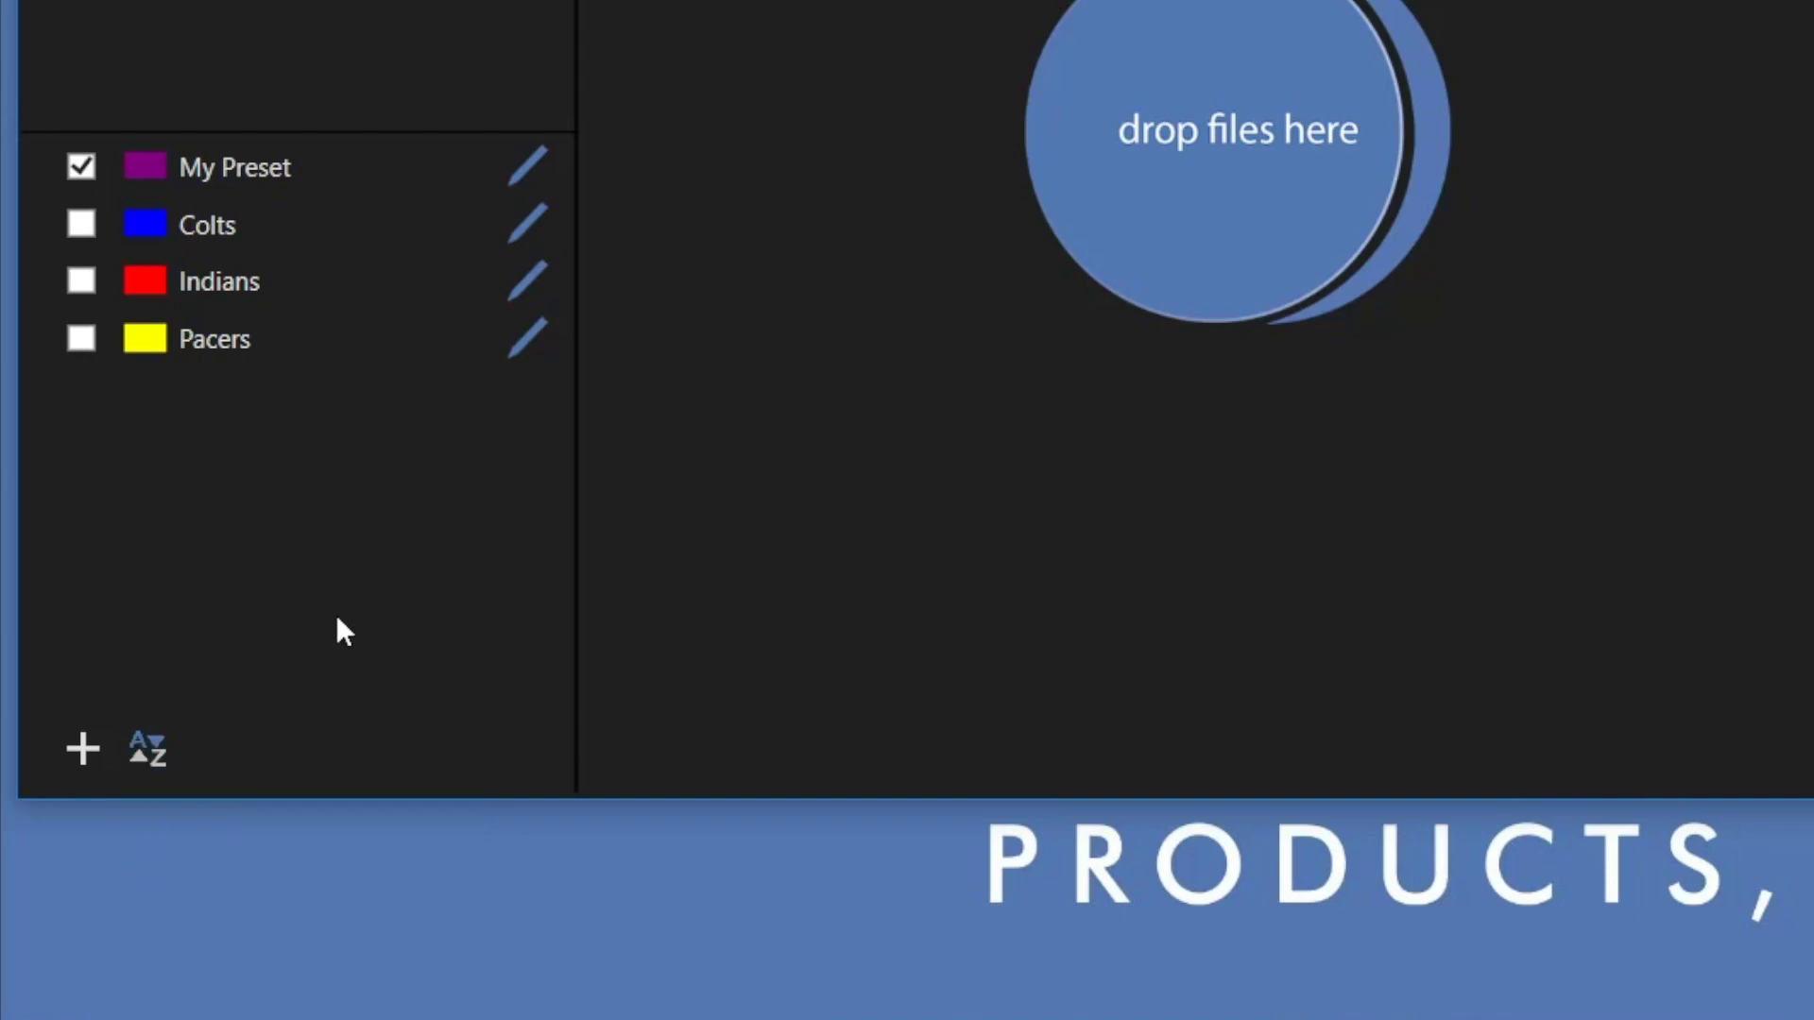